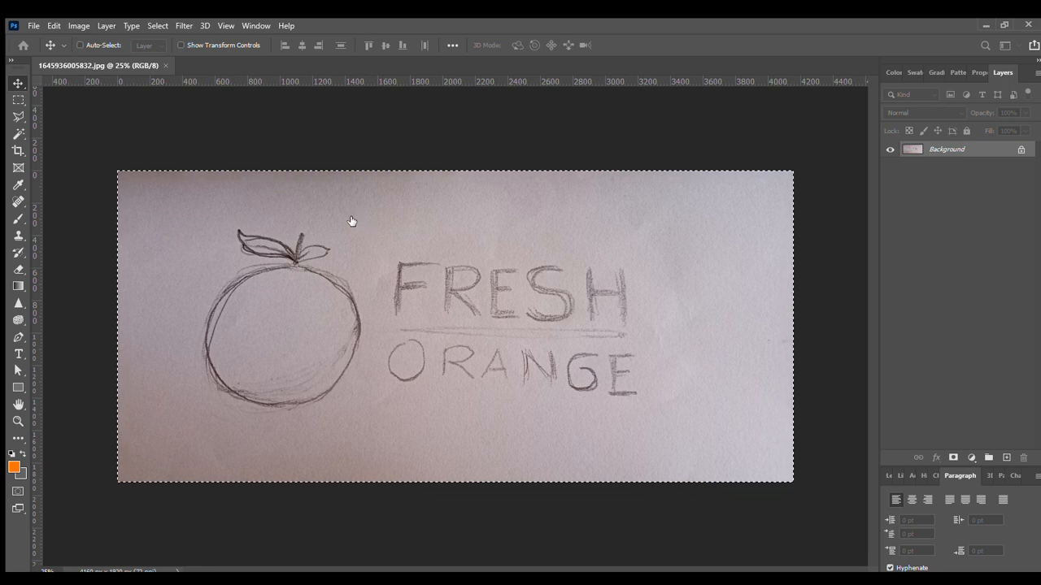
- Create a new 1920 × 1080 px document and paste the copied orange logo sketch into it
key(ctrl+alt+n)
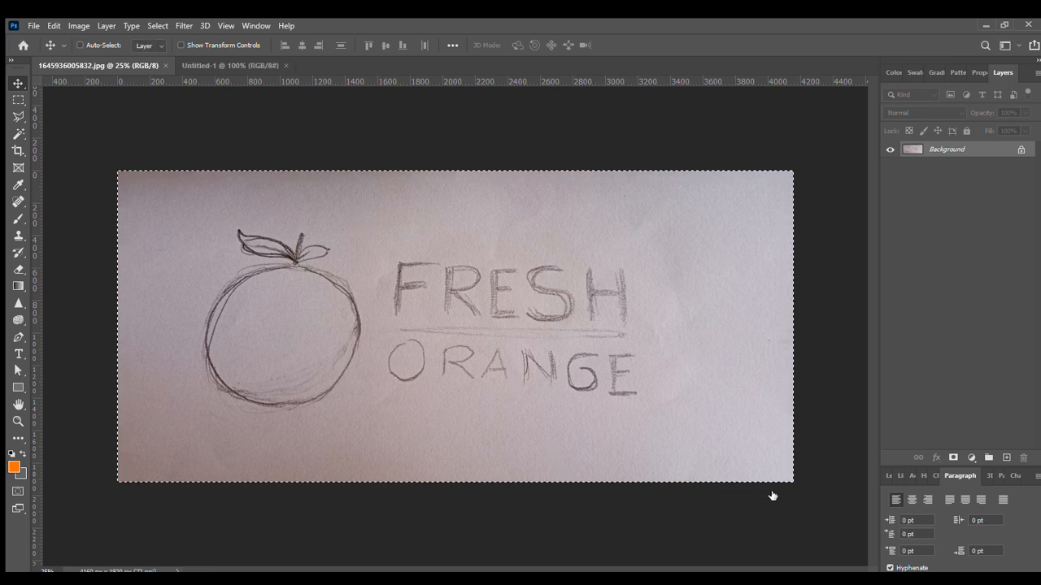
click(110, 64)
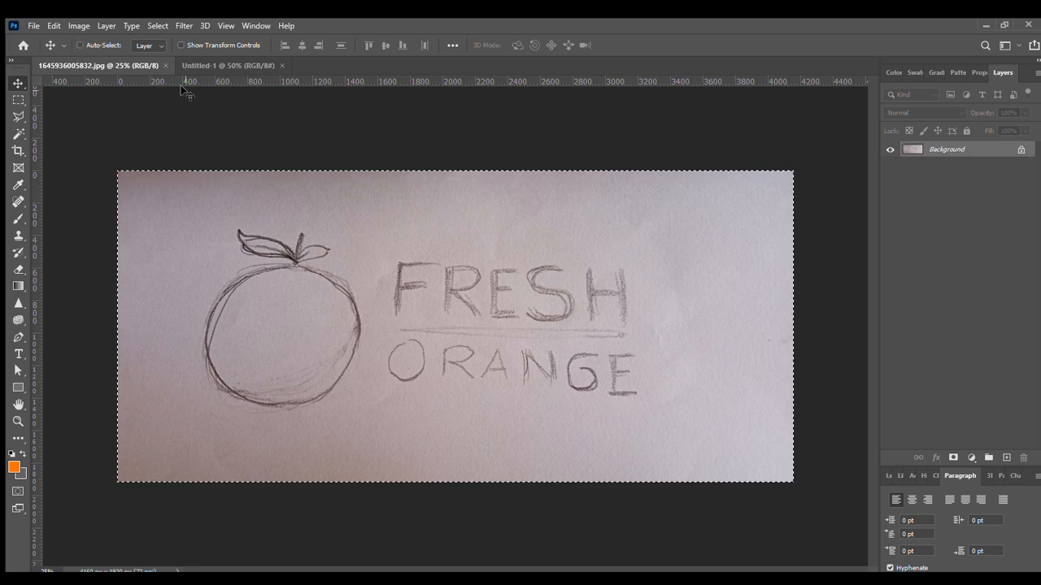
click(189, 63)
key(ctrl+v)
- Scale the pasted sketch to span the full canvas width and reposition it on the page
mouse_move(298, 158)
mouse_down()
mouse_move(186, 146)
mouse_move(200, 182)
mouse_move(299, 215)
mouse_move(209, 181)
mouse_move(300, 248)
mouse_move(516, 360)
mouse_move(571, 365)
mouse_move(259, 245)
mouse_move(248, 224)
mouse_up()
key(ctrl+t)
drag(829, 486, 778, 463)
drag(419, 353, 323, 340)
key(Return)
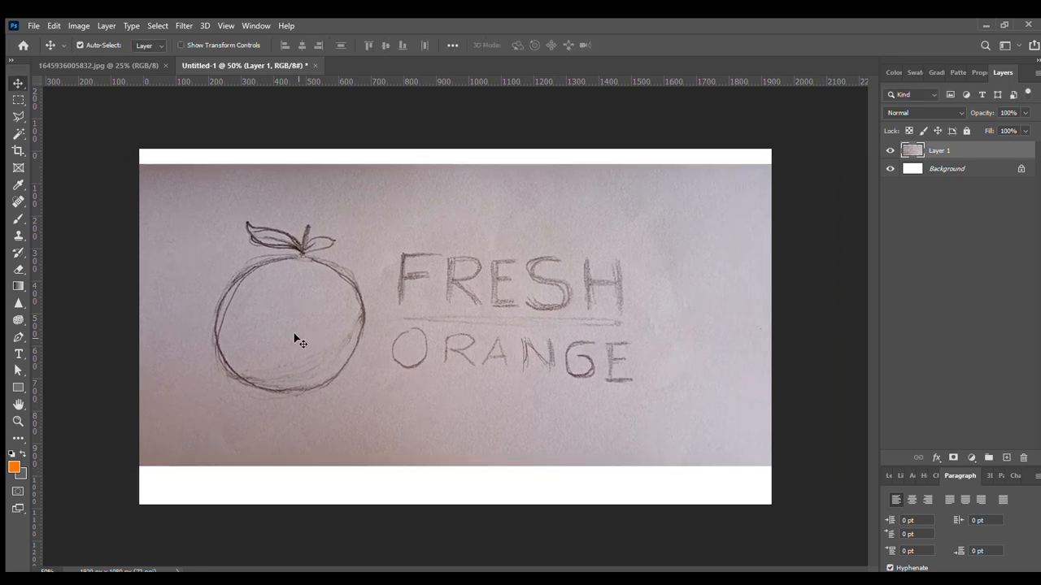
- Add two horizontal guides, one at the top and one at the bottom of the sketched fruit circle
key(ctrl+=)
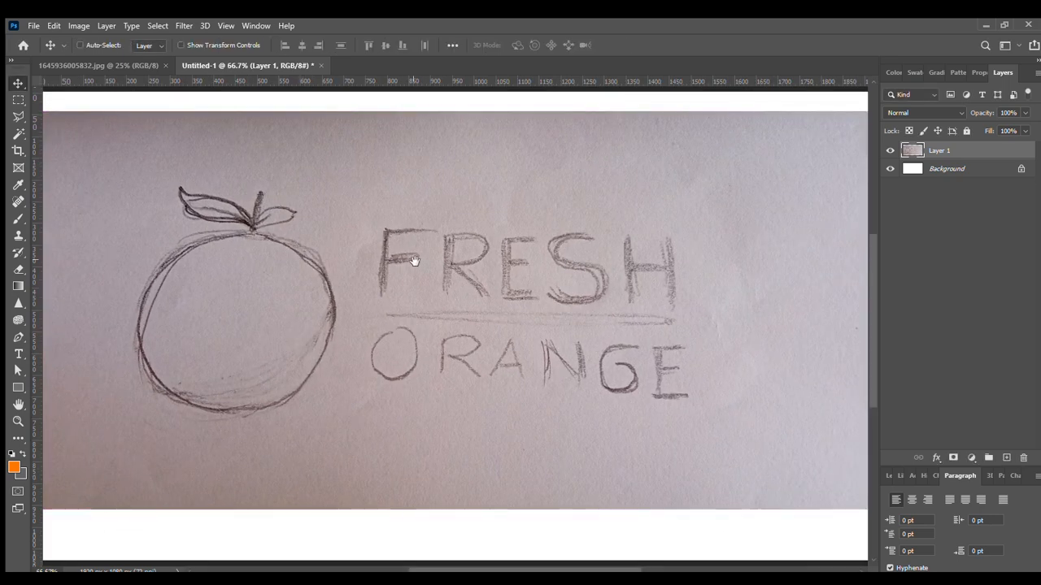
drag(414, 263, 441, 263)
mouse_move(448, 92)
mouse_down()
mouse_move(446, 210)
mouse_move(454, 156)
mouse_move(418, 98)
mouse_move(428, 234)
mouse_up()
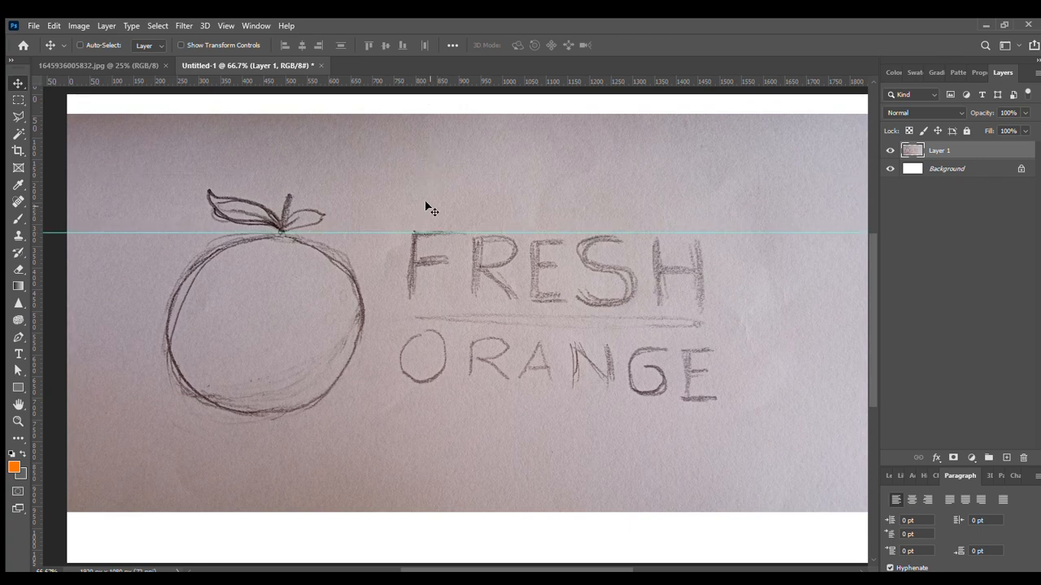
drag(414, 75, 391, 418)
drag(511, 365, 527, 325)
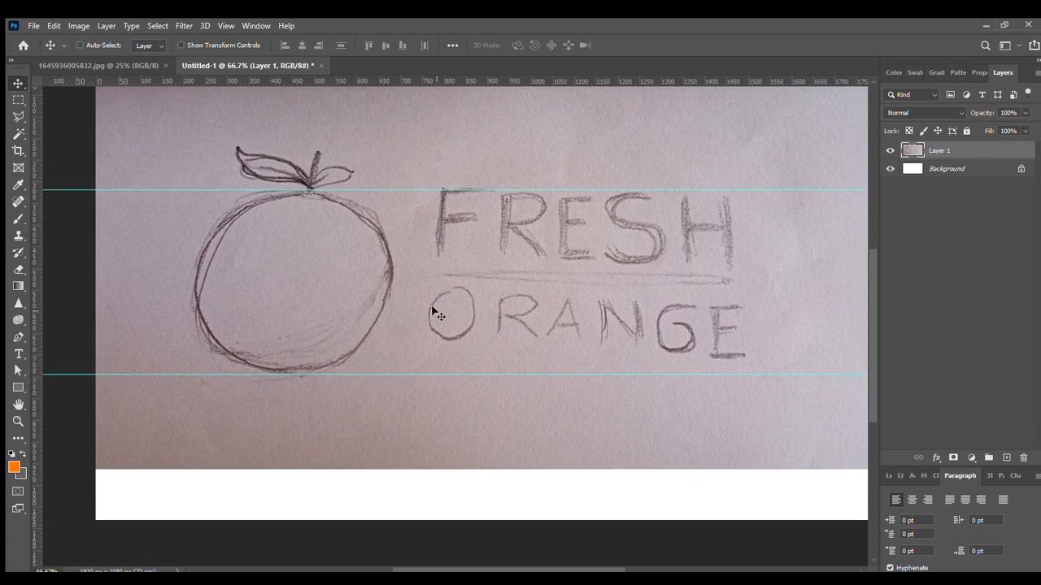
- Draw an ellipse shape of about 418 × 418 px between the guides over the sketched fruit and fill it with the orange foreground colour
click(18, 387)
key(shift+u)
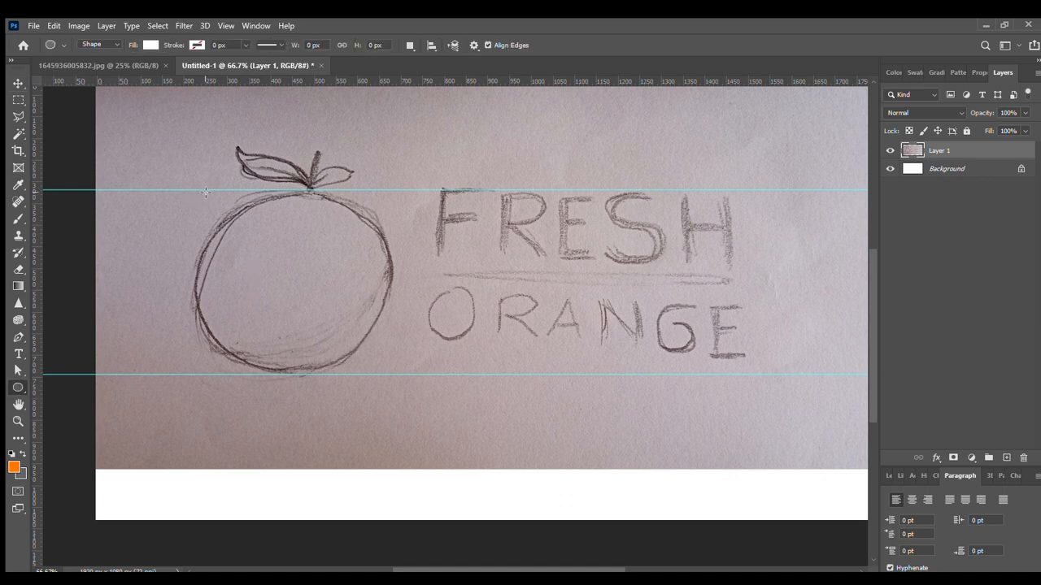
mouse_move(209, 194)
mouse_down()
mouse_move(364, 351)
mouse_move(386, 461)
mouse_up()
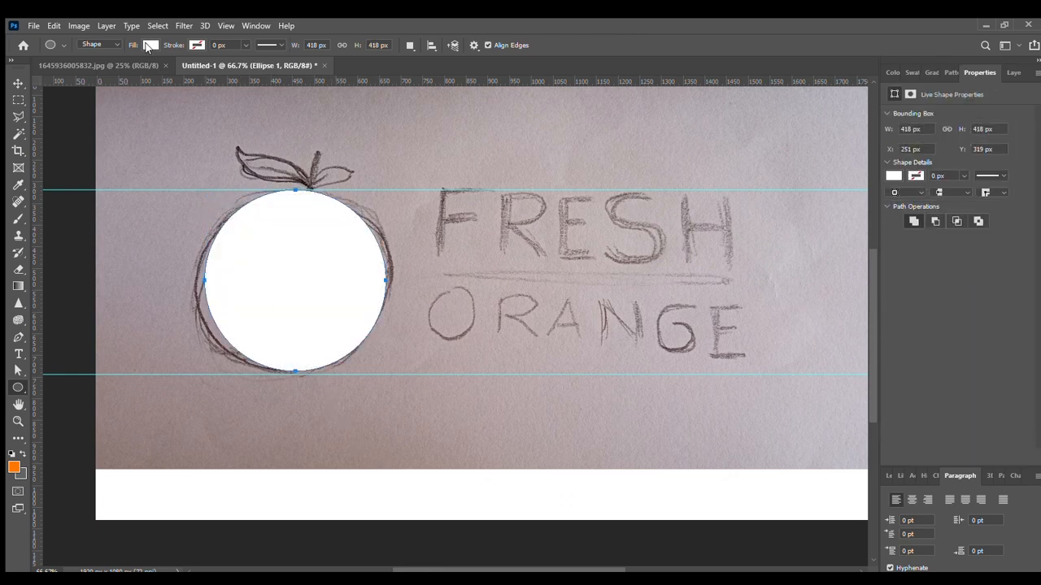
key(alt+BackSpace)
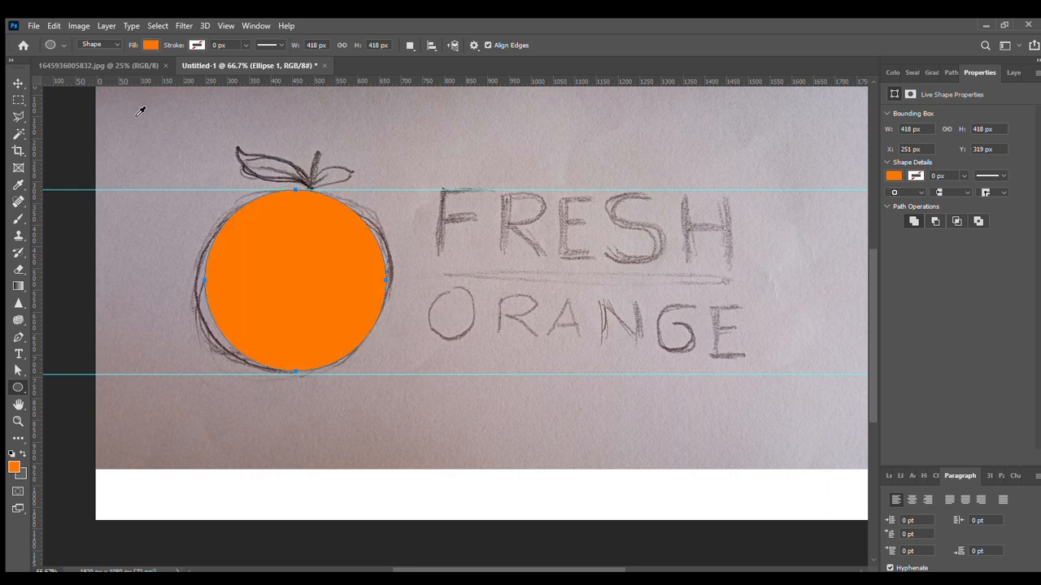
- Start a Pen tool shape for the left leaf, tracing its curved lower edge from the stem base to the leaf tip
click(18, 404)
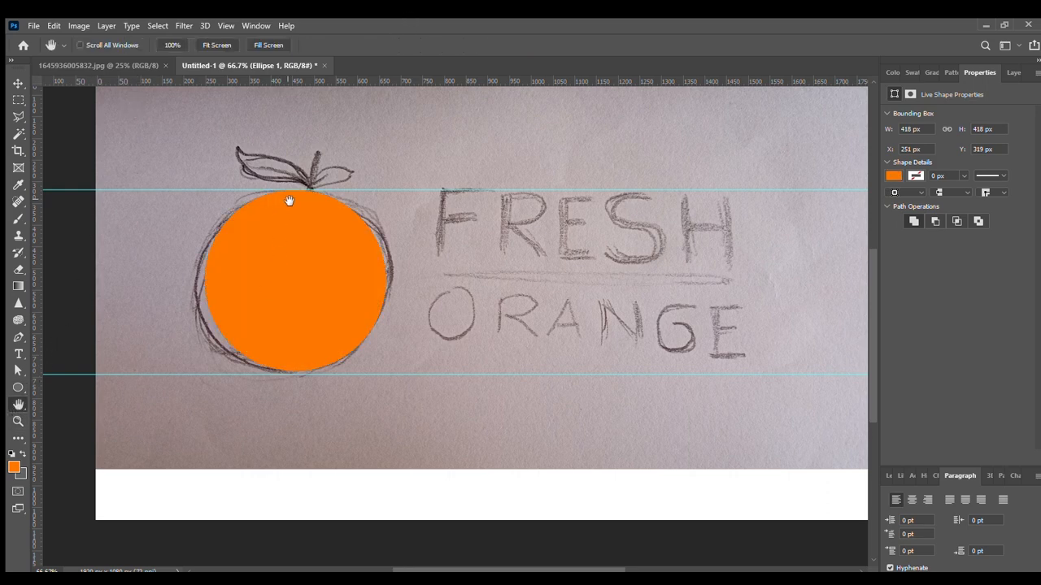
click(18, 420)
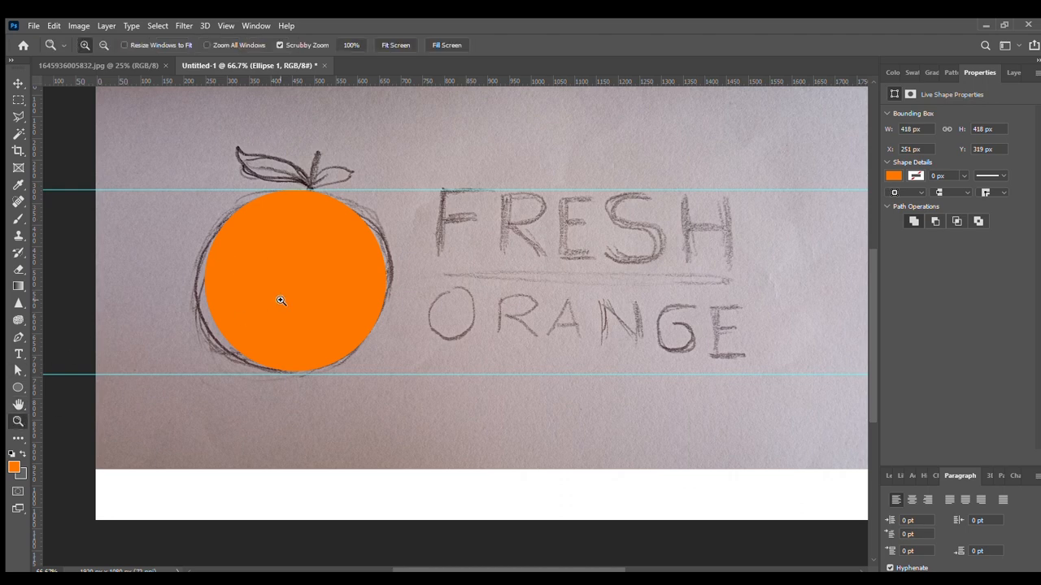
click(289, 267)
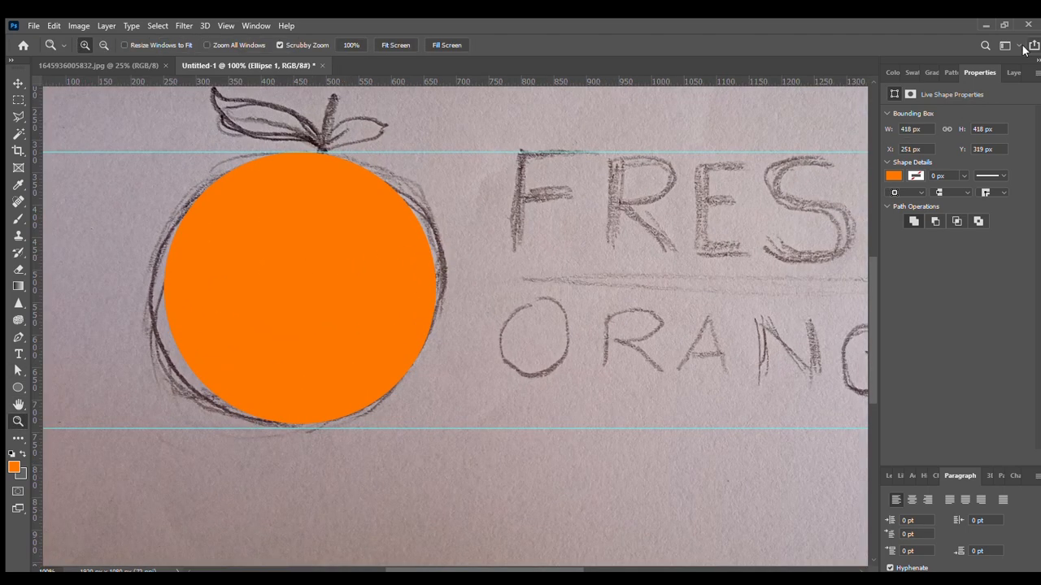
click(1012, 73)
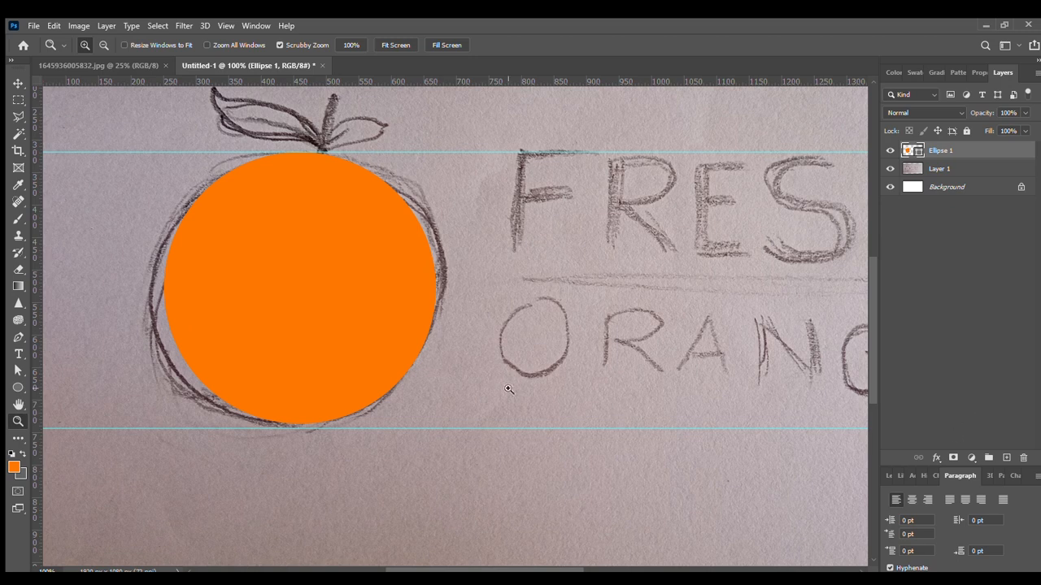
click(18, 337)
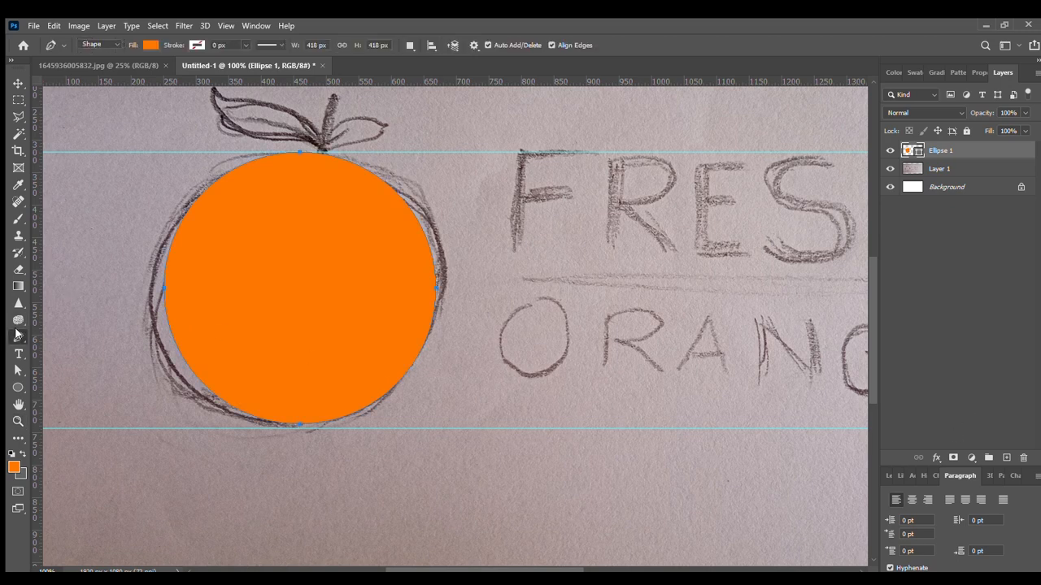
click(17, 420)
drag(277, 182, 327, 140)
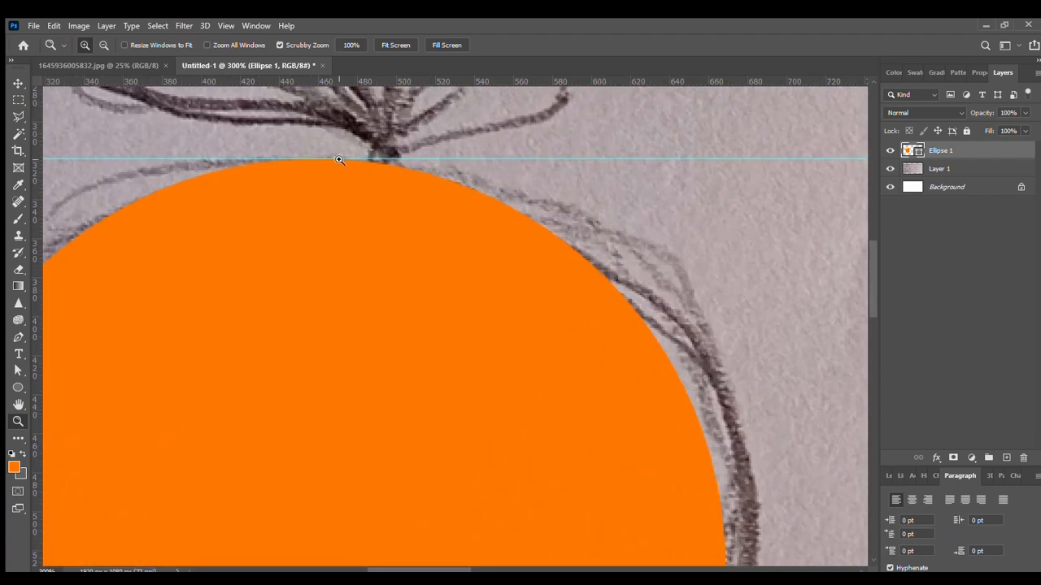
drag(335, 180, 393, 288)
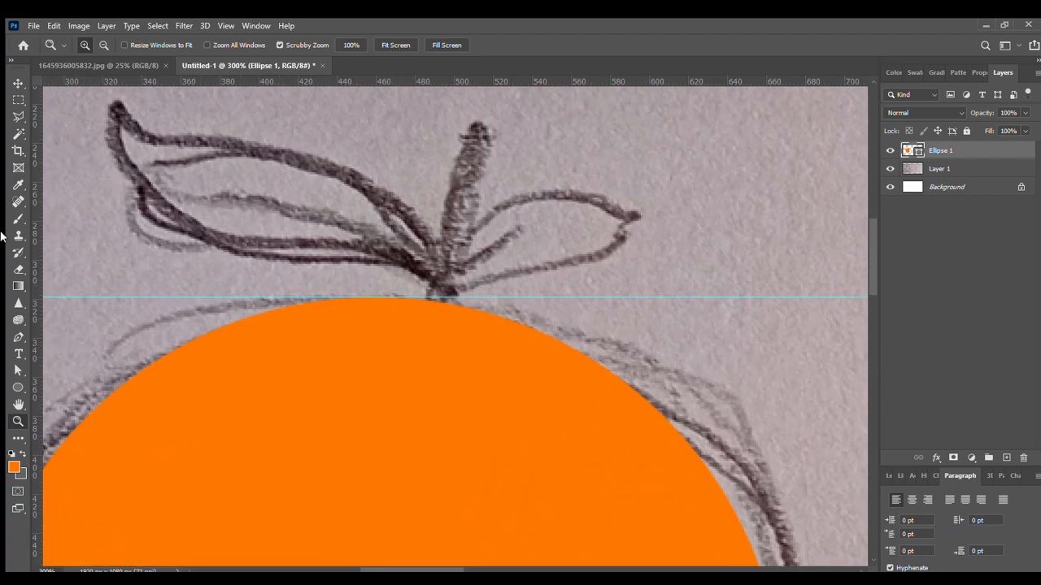
click(18, 337)
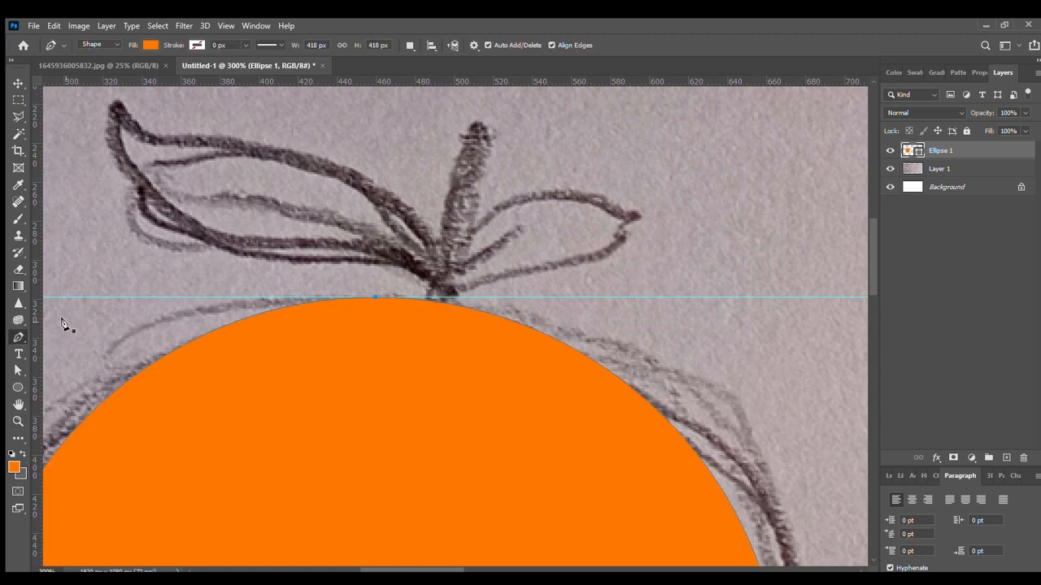
click(427, 289)
drag(249, 247, 116, 246)
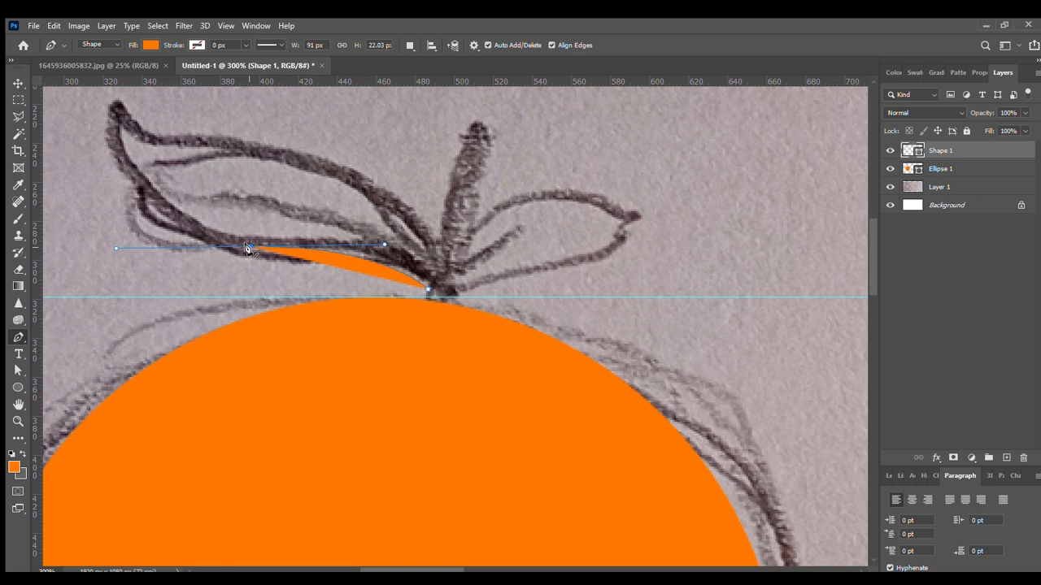
mouse_move(118, 112)
mouse_down()
mouse_move(124, 58)
mouse_move(103, 95)
mouse_move(122, 111)
mouse_up()
- Trace the left leaf's upper edge back to the stem base, close the shape at about 159 × 90 px, and fill it green
click(117, 238)
drag(276, 276, 322, 274)
click(278, 278)
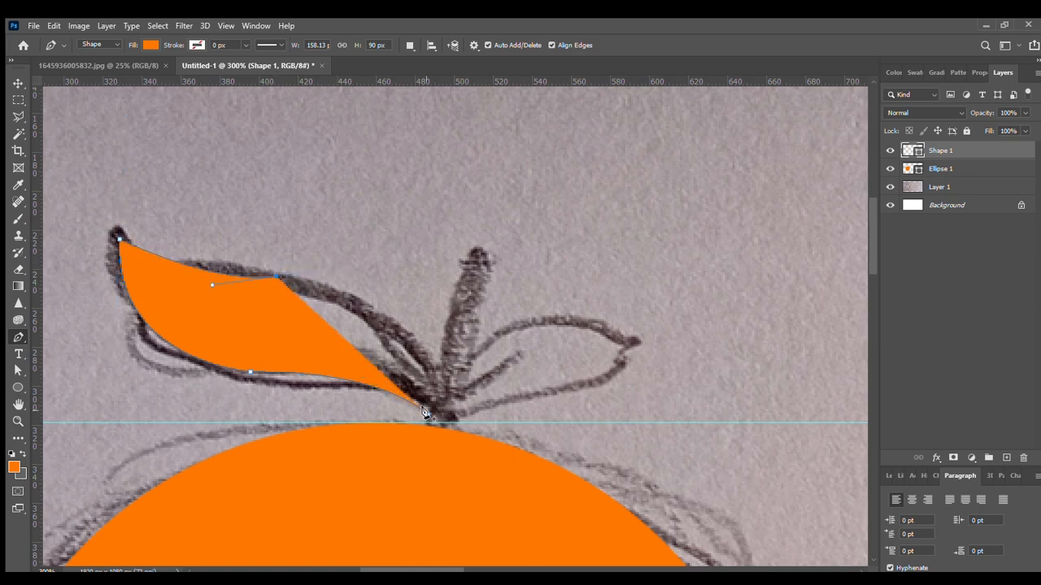
drag(425, 415, 405, 513)
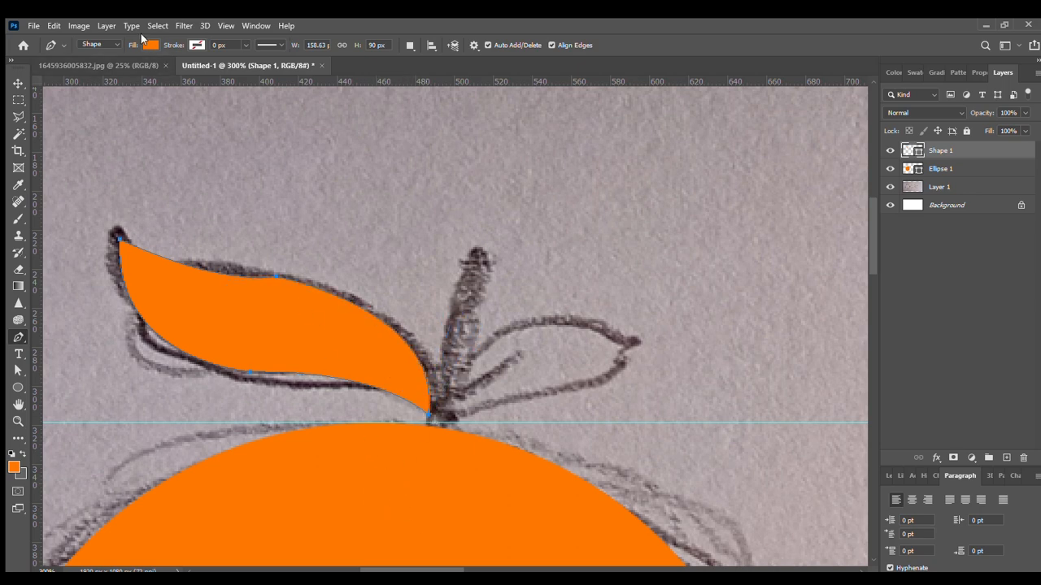
click(126, 120)
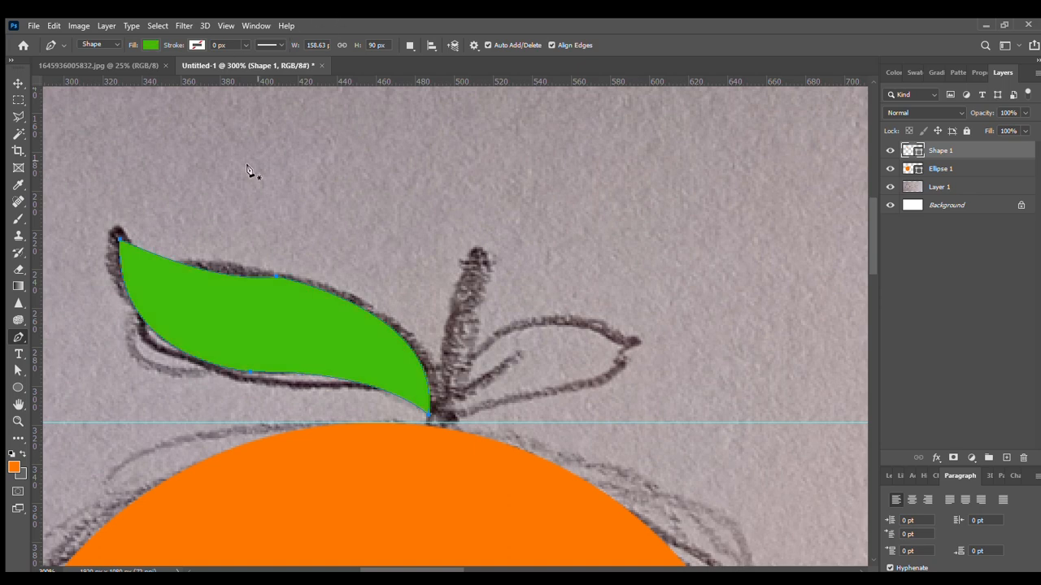
- Adjust the curve handles along the left leaf's upper edge to follow the sketched outline
click(13, 368)
click(274, 291)
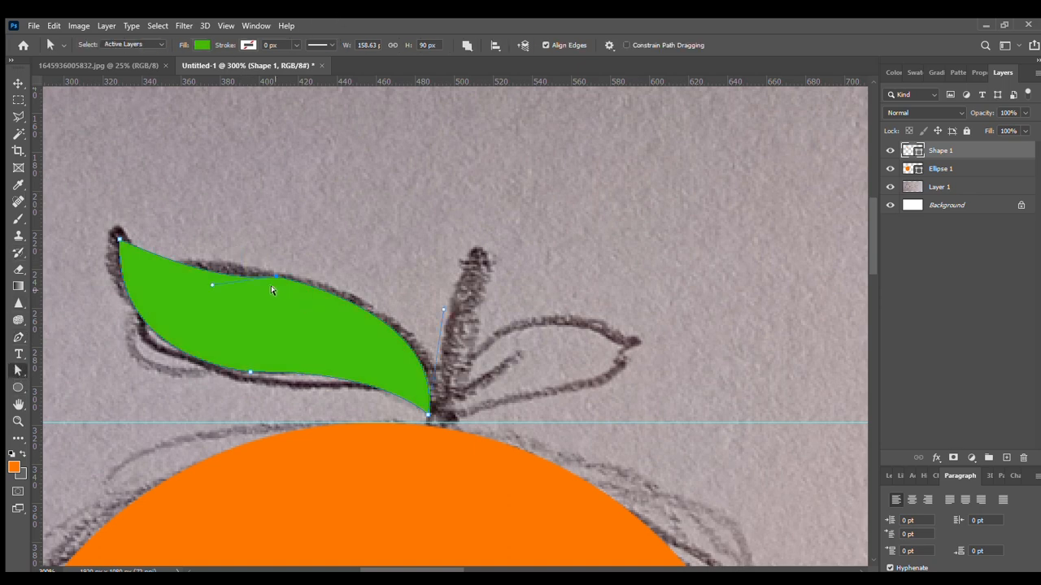
drag(190, 292, 180, 284)
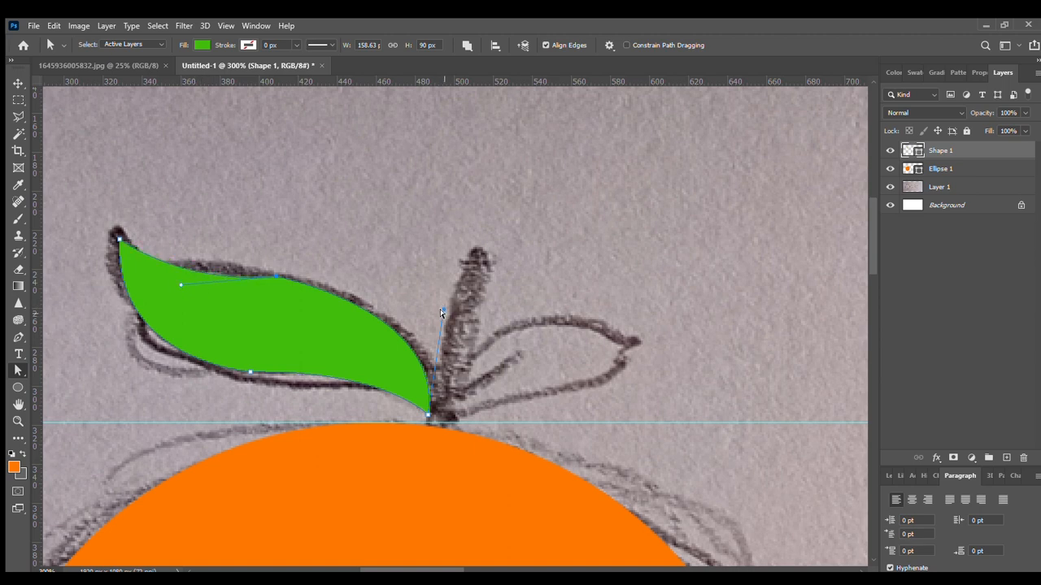
drag(429, 278, 422, 283)
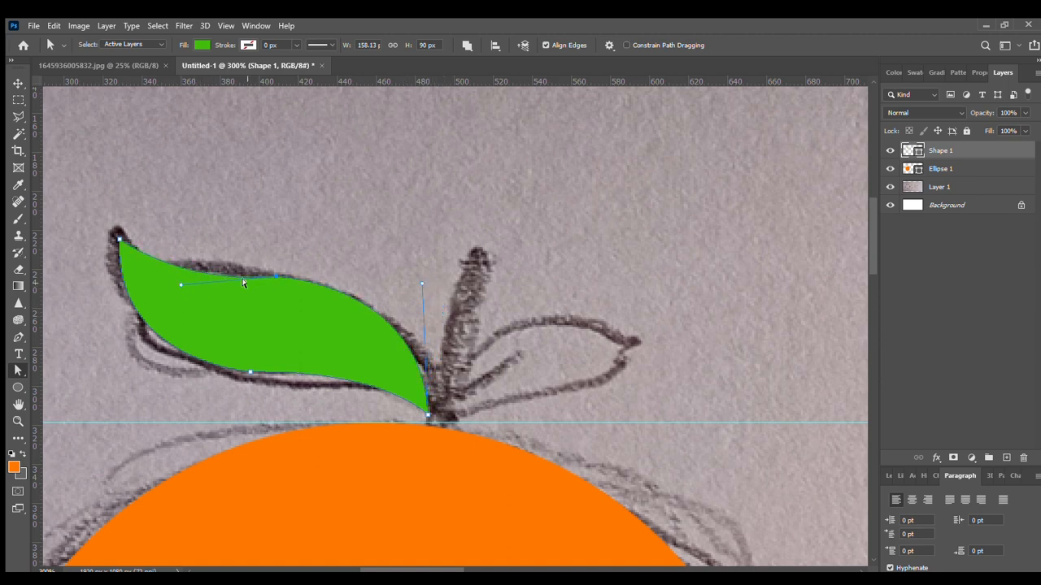
drag(181, 285, 167, 267)
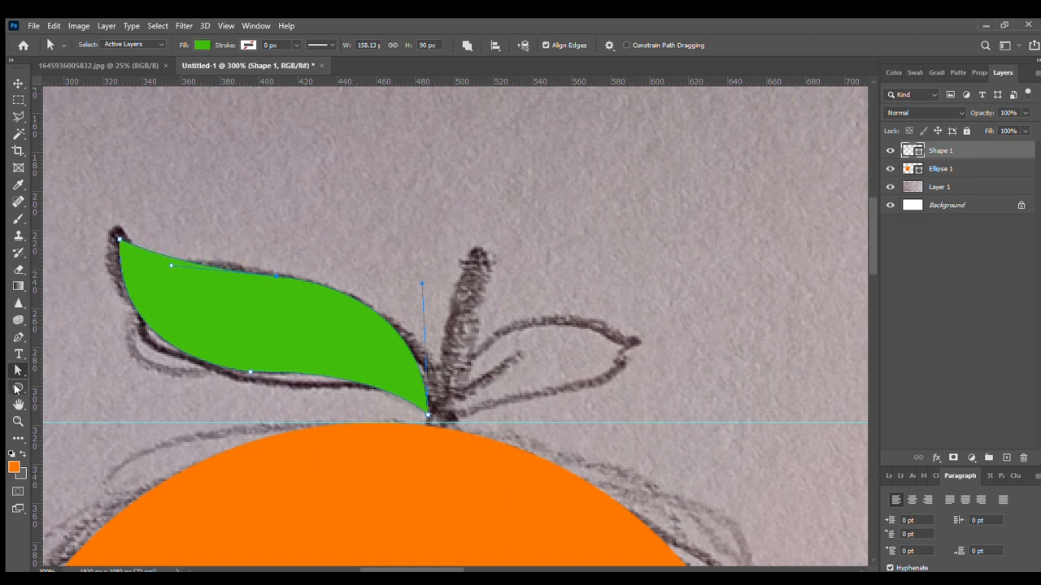
- Trace the right leaf with the Pen tool as a new green shape about 96 × 44 px, from the stem base over the tip to the lower edge
click(17, 337)
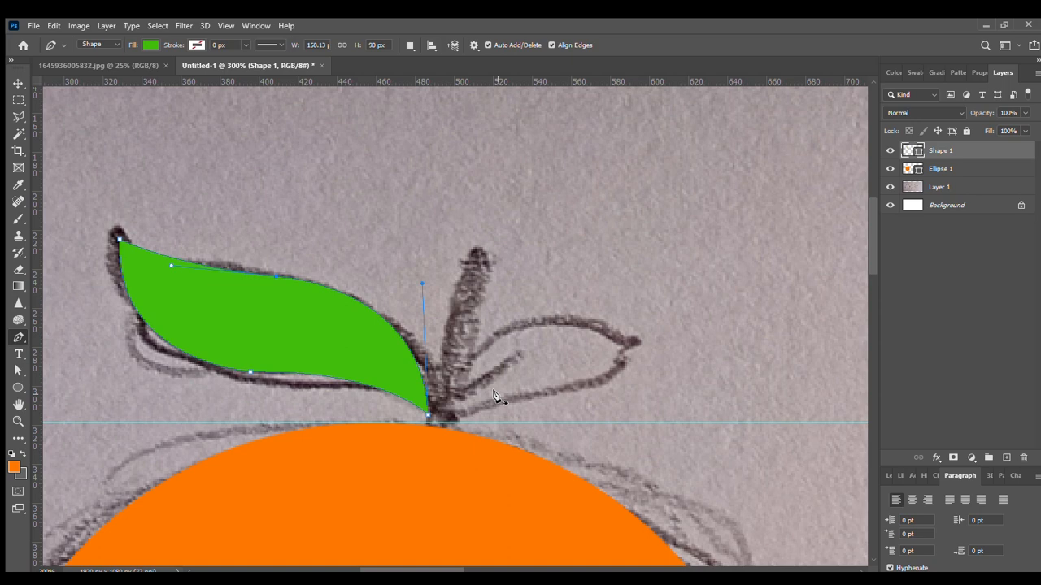
click(445, 404)
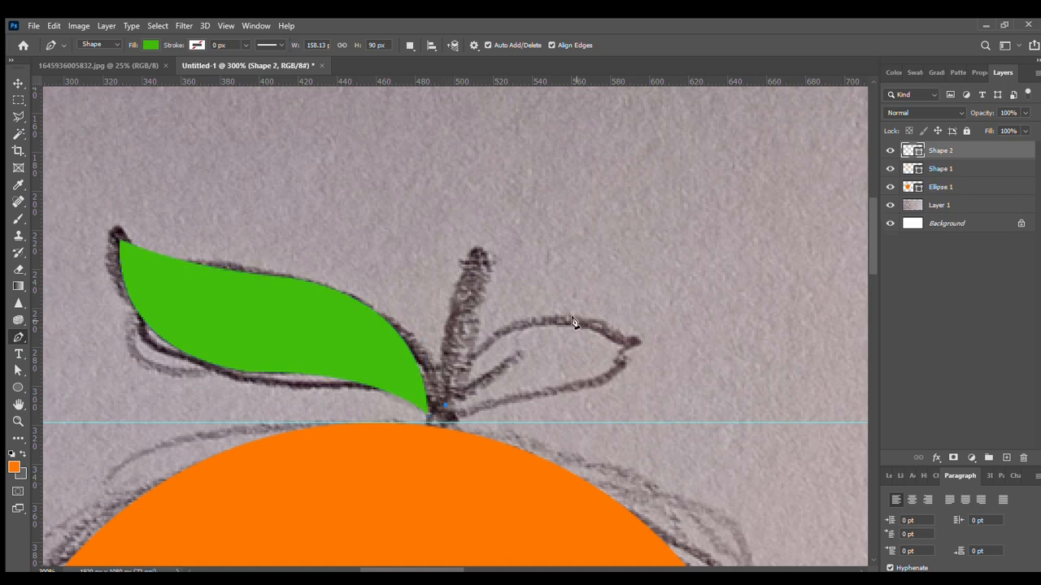
drag(633, 341, 780, 414)
alt+click(633, 341)
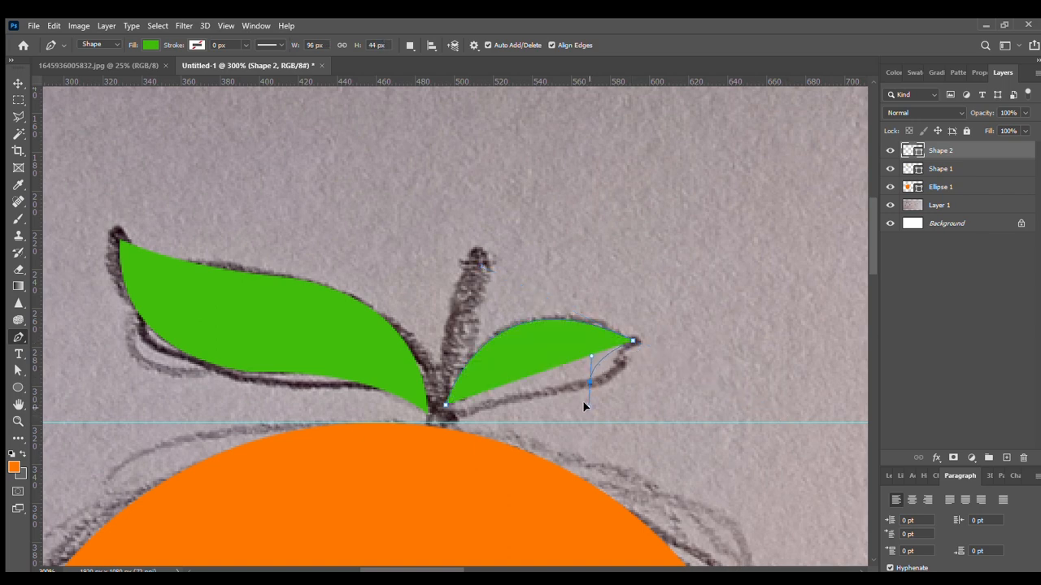
drag(584, 407, 583, 404)
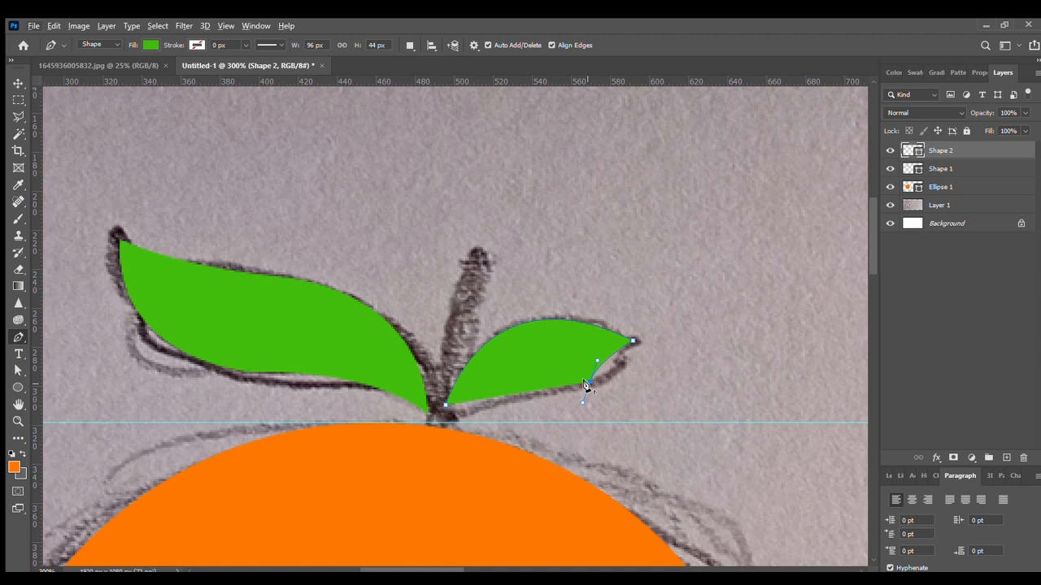
click(586, 383)
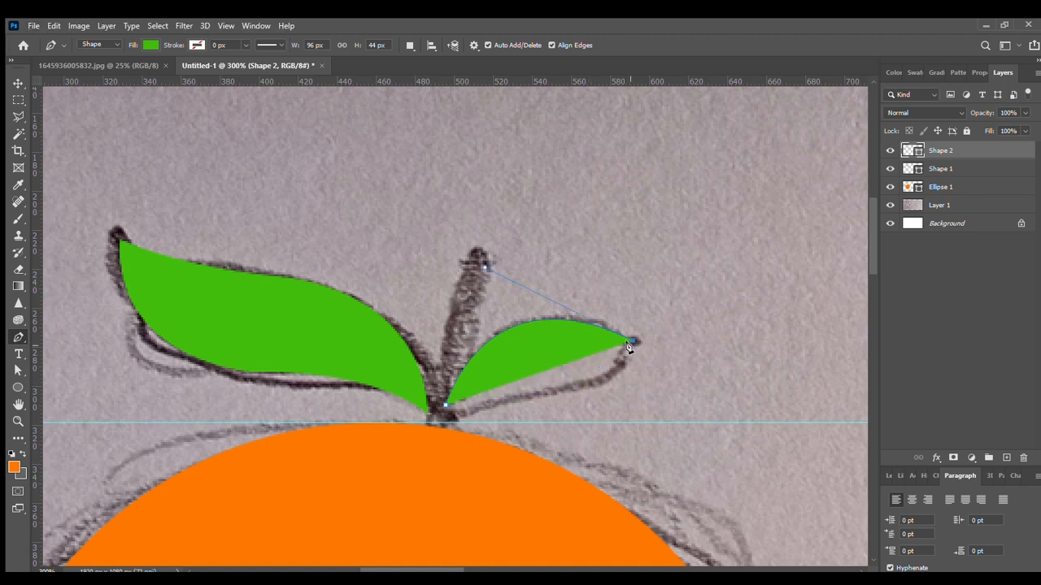
drag(631, 341, 514, 379)
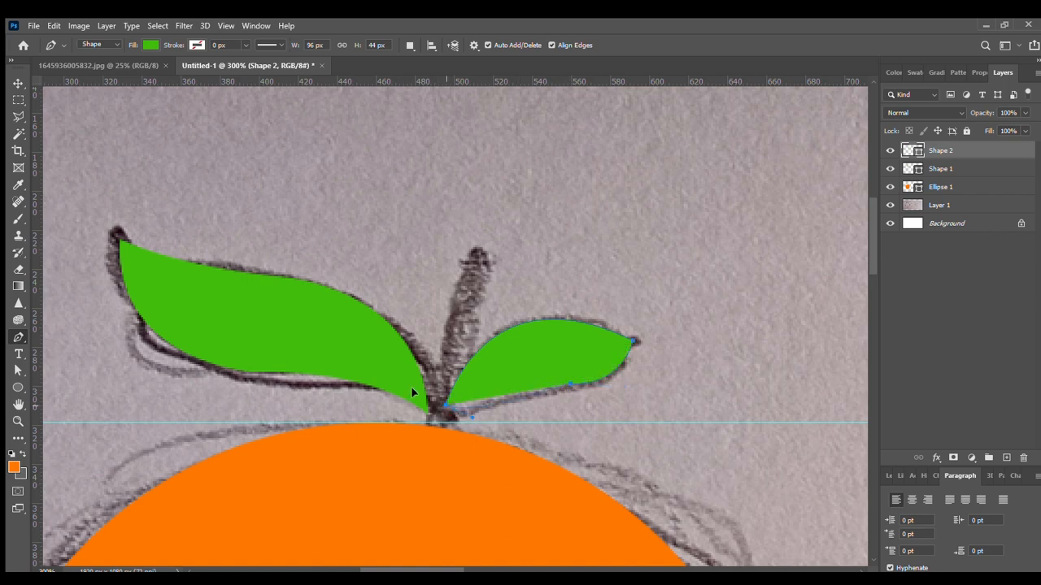
drag(400, 396, 418, 407)
click(17, 370)
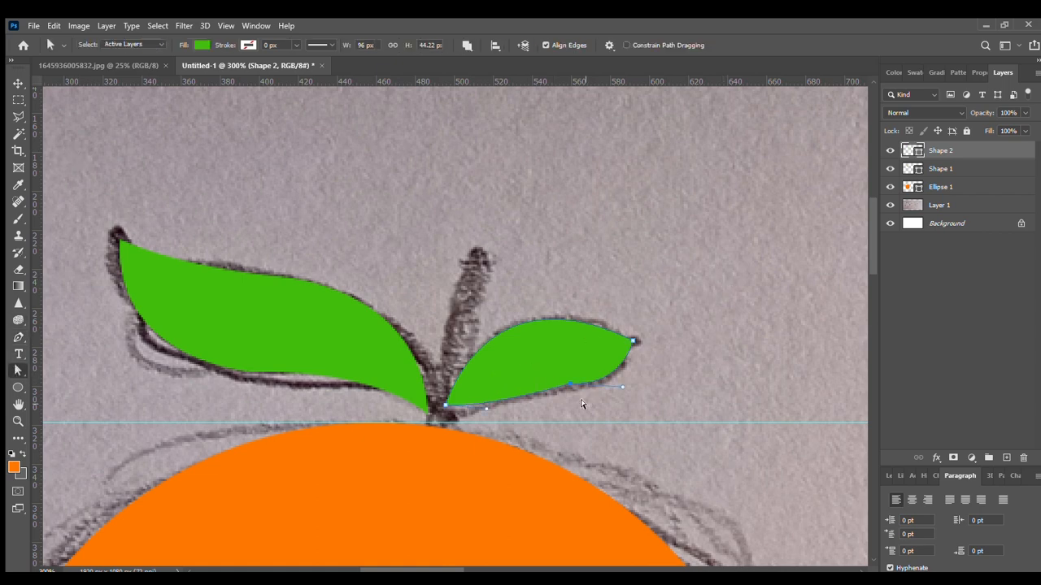
key(ctrl+z)
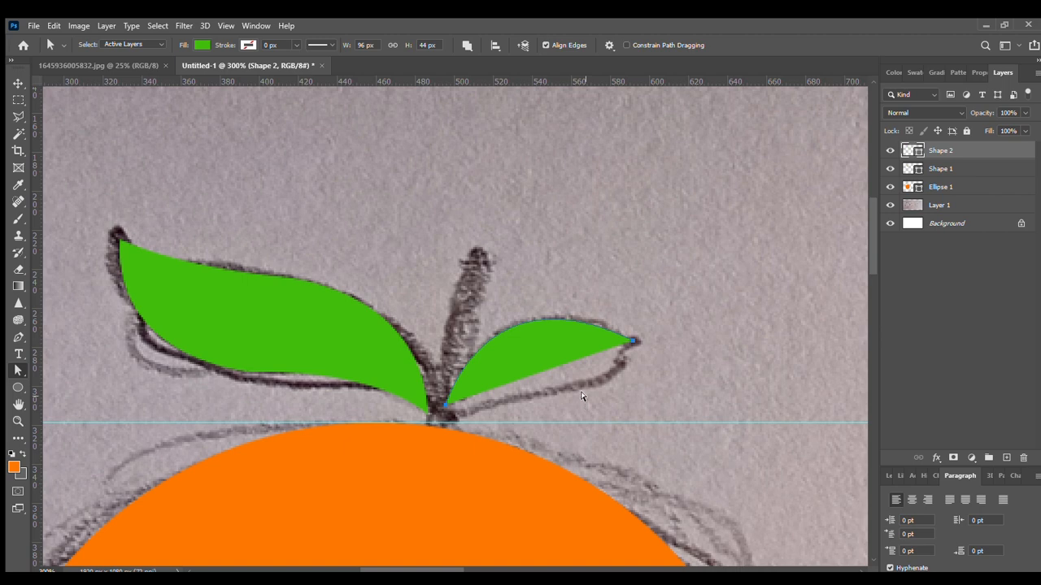
key(ctrl+shift+z)
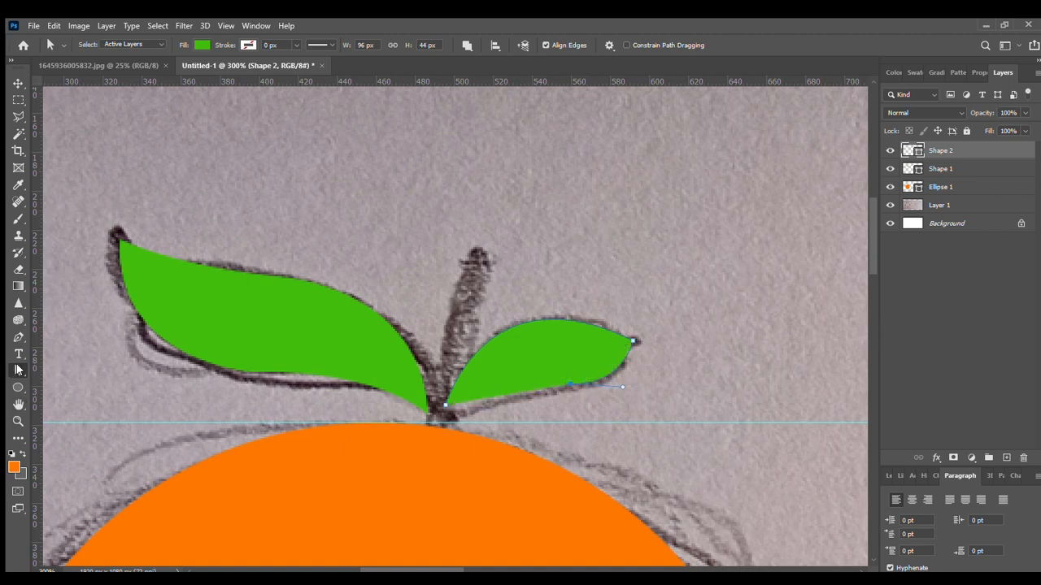
- Close the right leaf's path with the Pen tool at its starting point beside the stem base
click(18, 337)
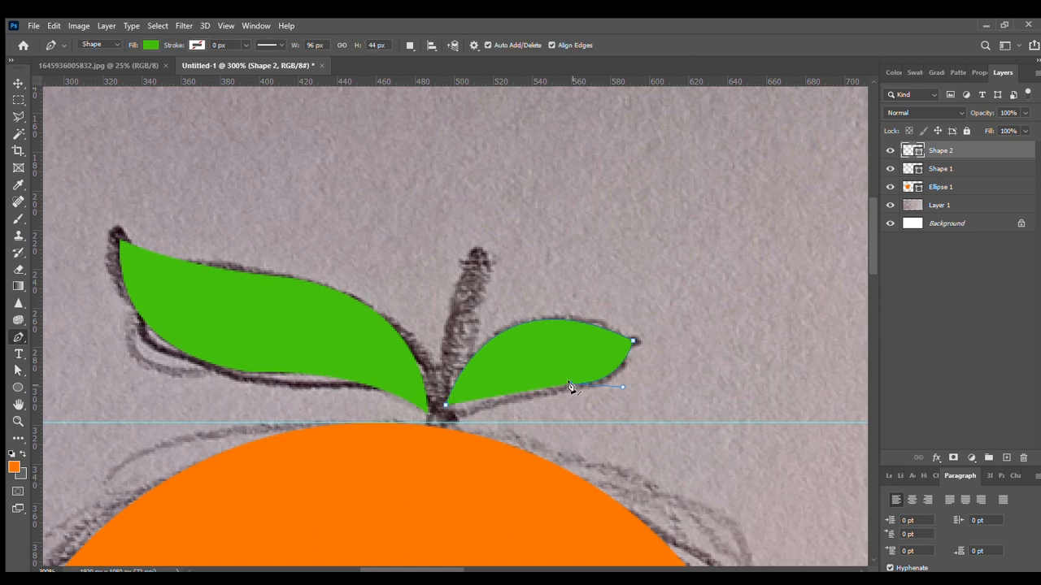
click(446, 404)
- Trace the sketched stem with the Pen tool as a closed shape about 33 × 97 px, from its rounded tip to the base
click(469, 249)
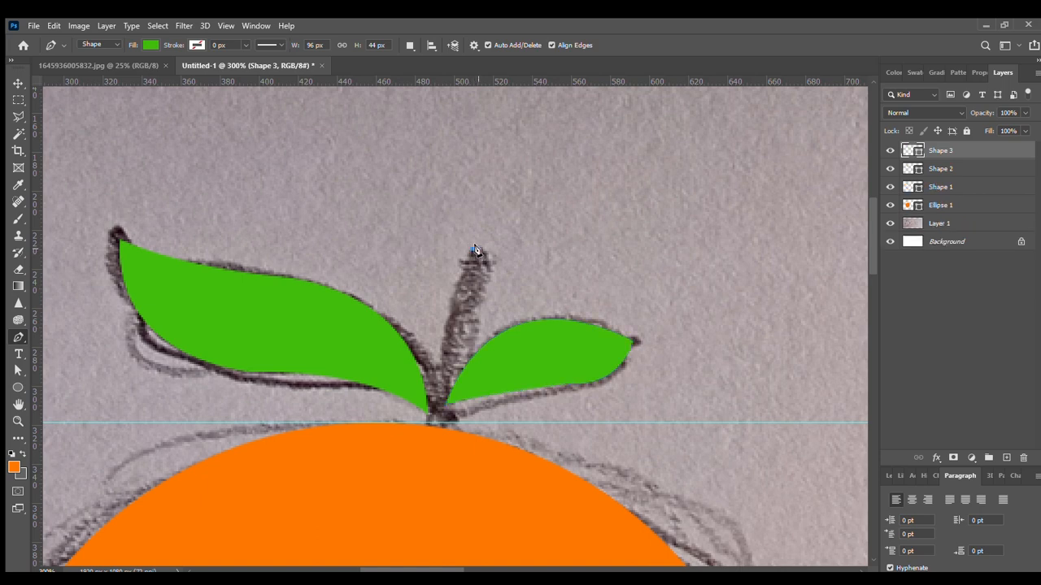
drag(492, 258, 496, 274)
alt+click(492, 258)
drag(440, 422, 443, 453)
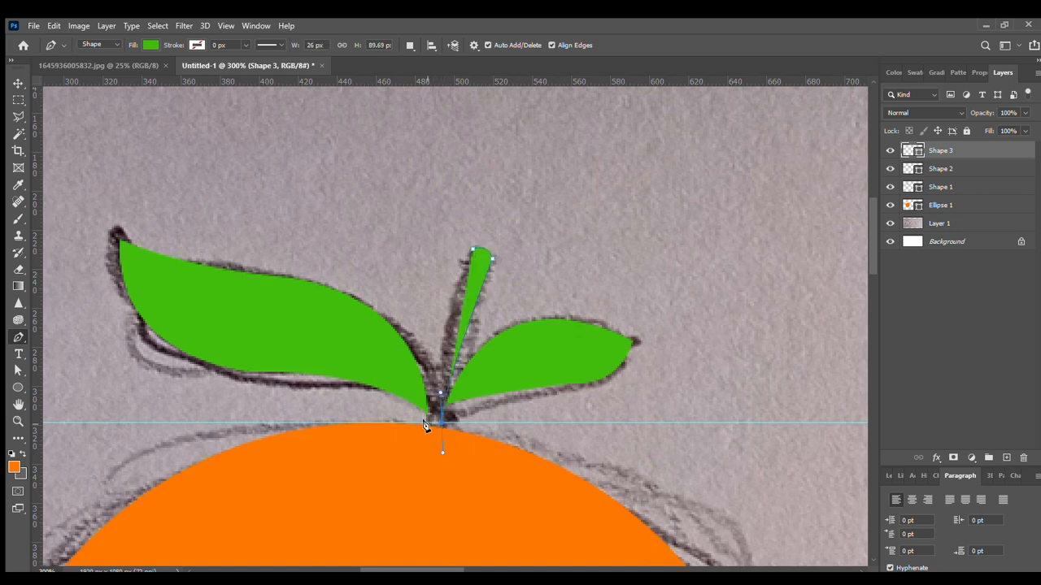
click(424, 423)
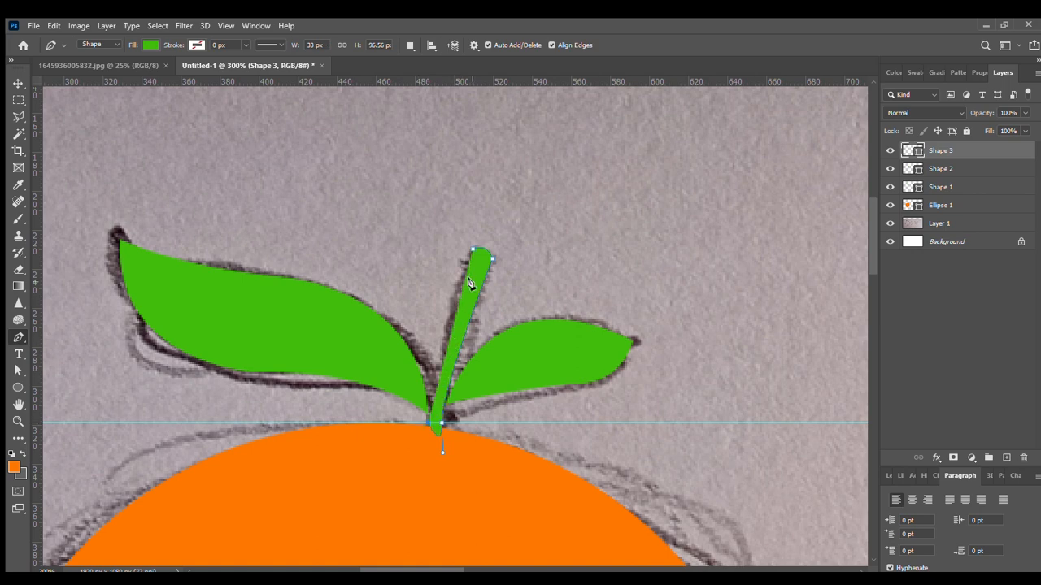
drag(492, 224, 485, 225)
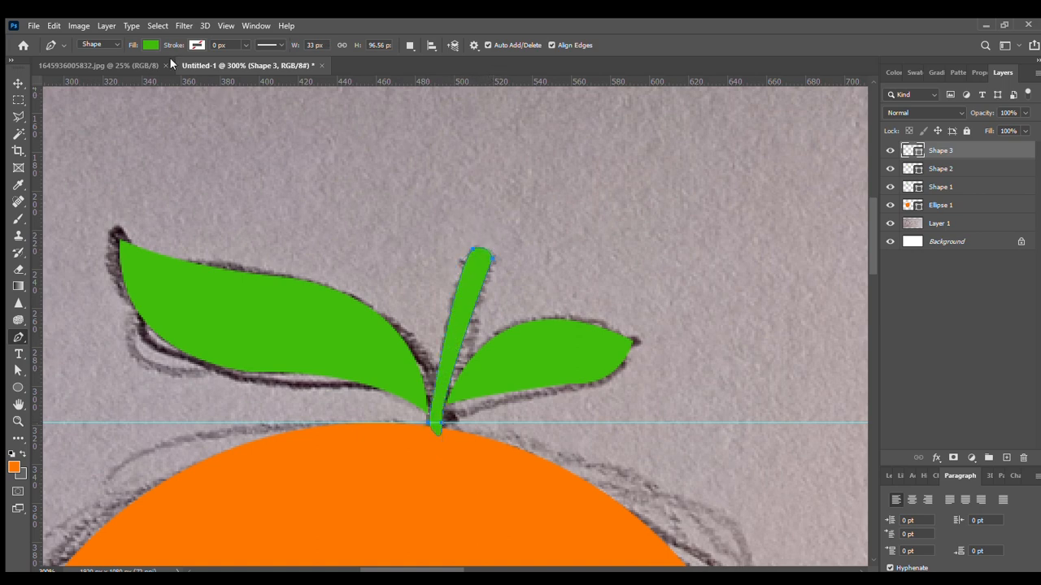
- Change the stem shape's fill to dark brown
click(136, 119)
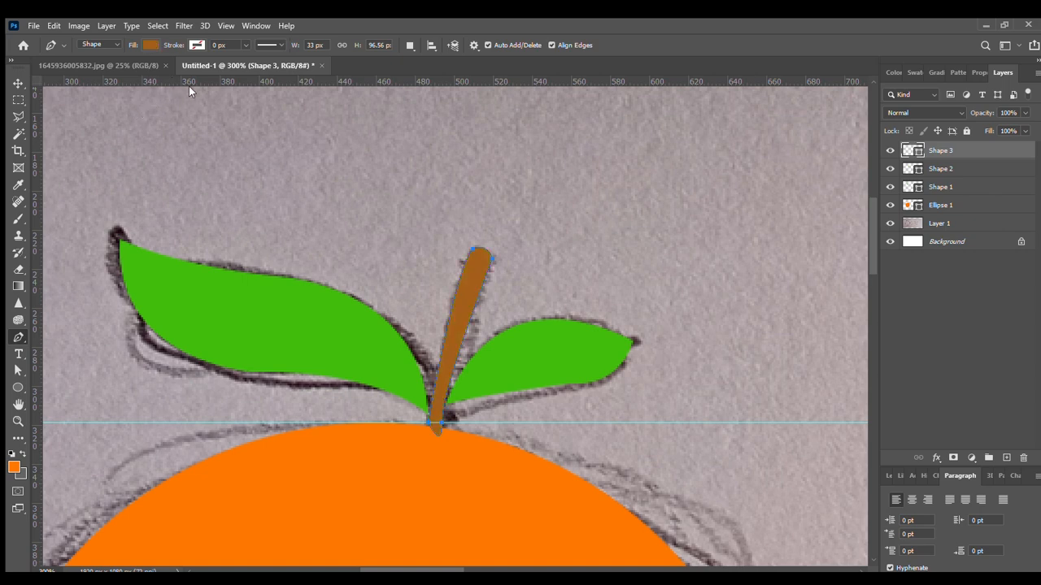
key(i)
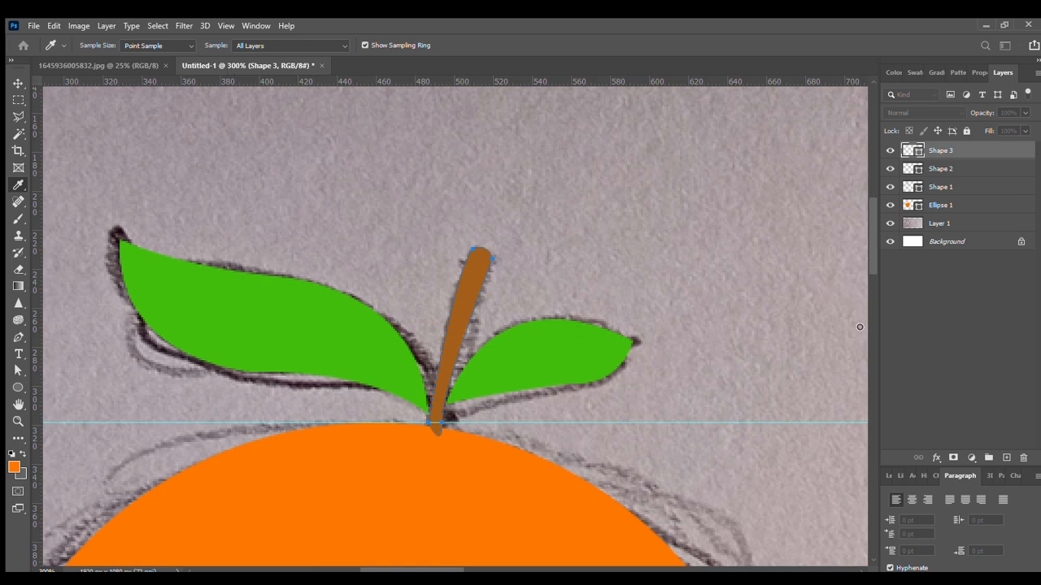
key(p)
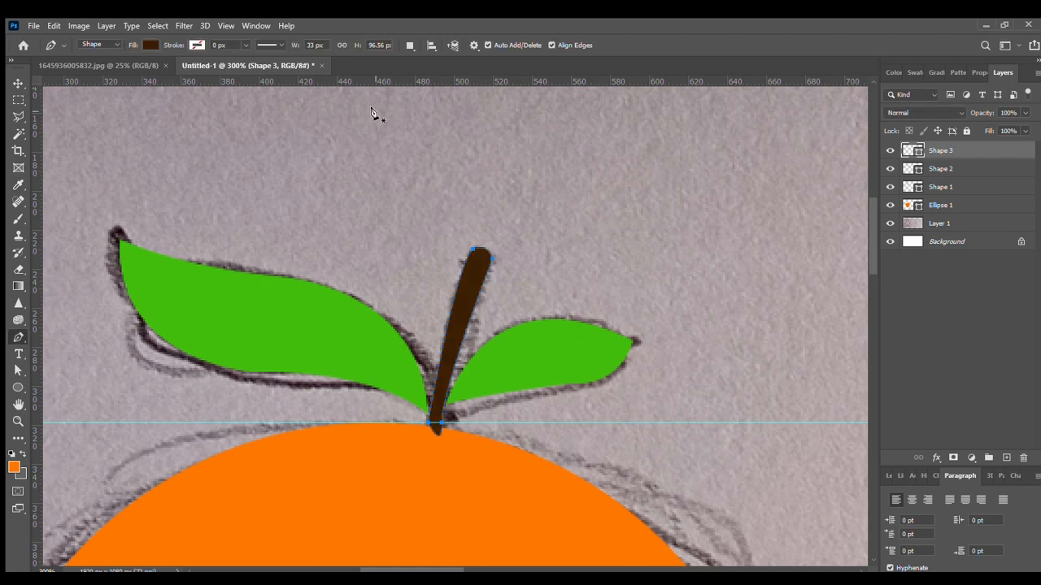
- Move the Ellipse 1 layer to the top of the layer stack so the orange covers the stem's base
click(16, 80)
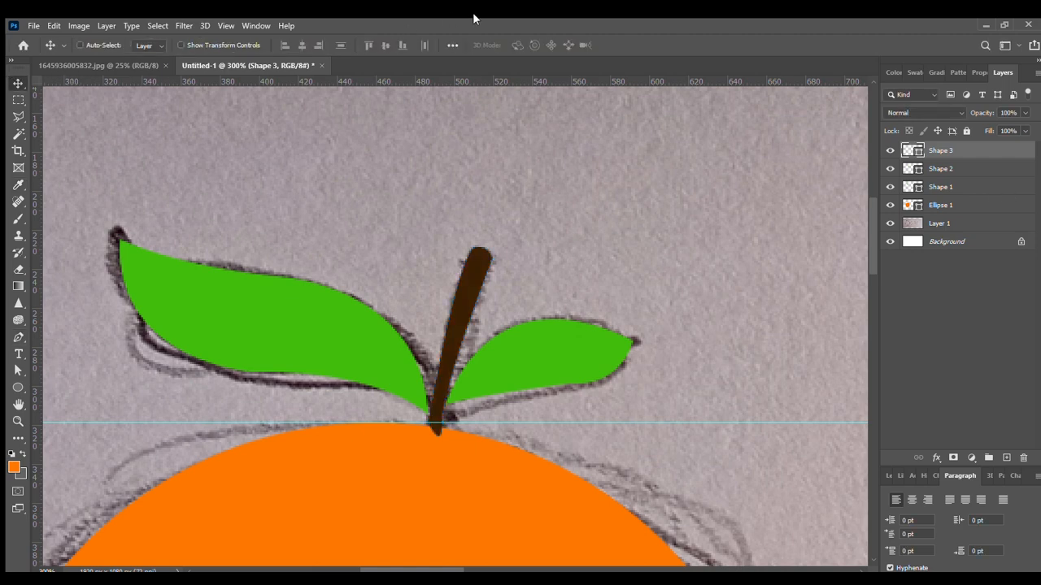
key(ctrl+minus)
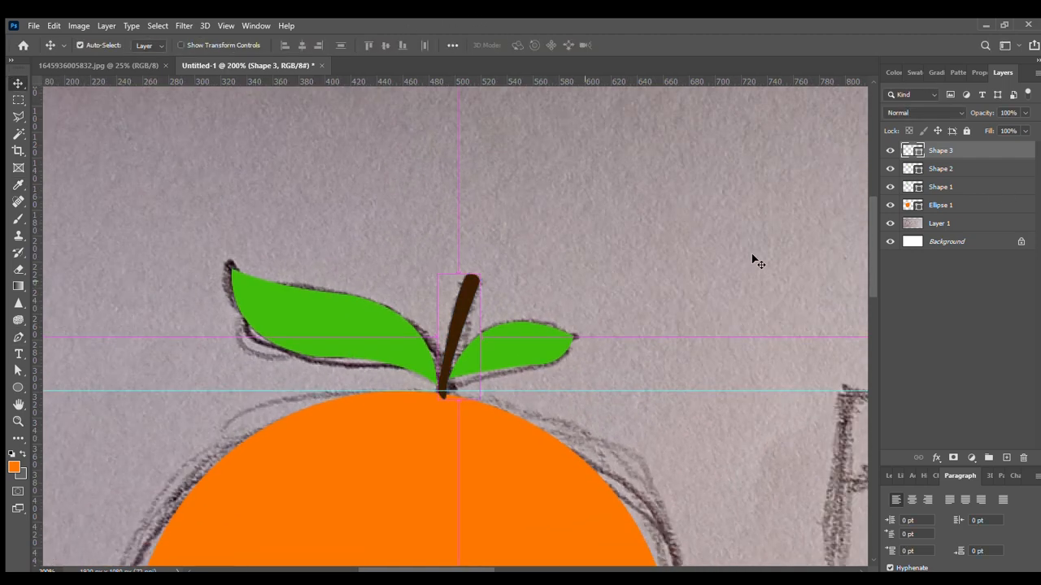
drag(935, 205, 968, 152)
drag(621, 363, 573, 345)
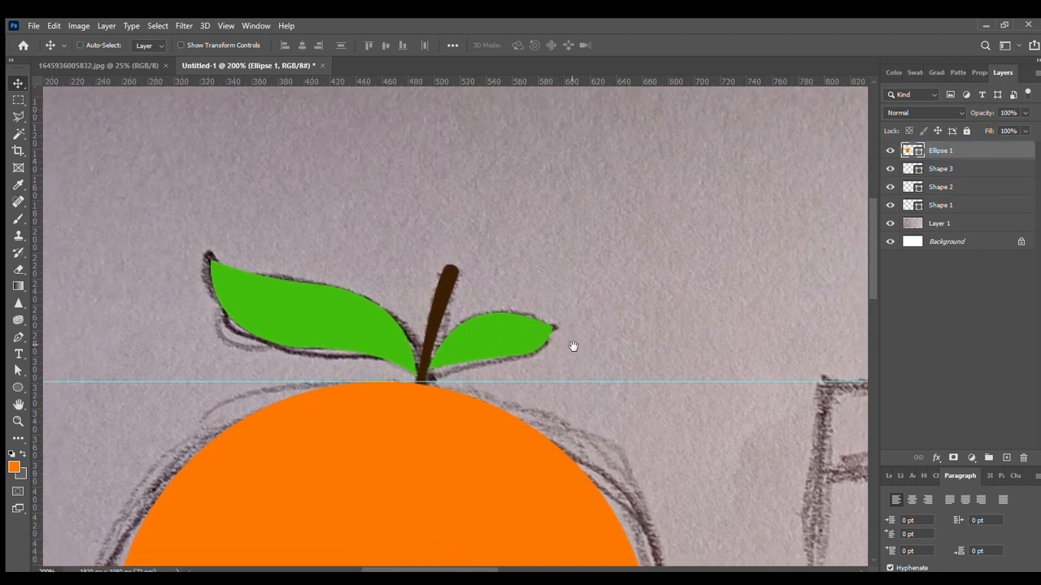
- Draw a curved open Pen path about 42 × 32 px on the left leaf from the stem base, directly above the Shape 1 layer
click(940, 171)
click(940, 205)
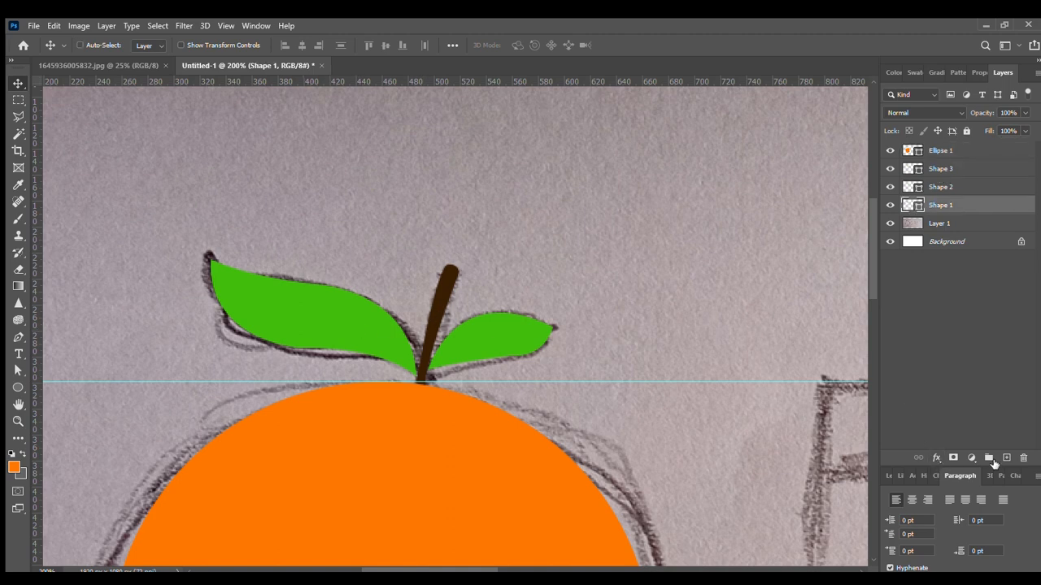
click(18, 337)
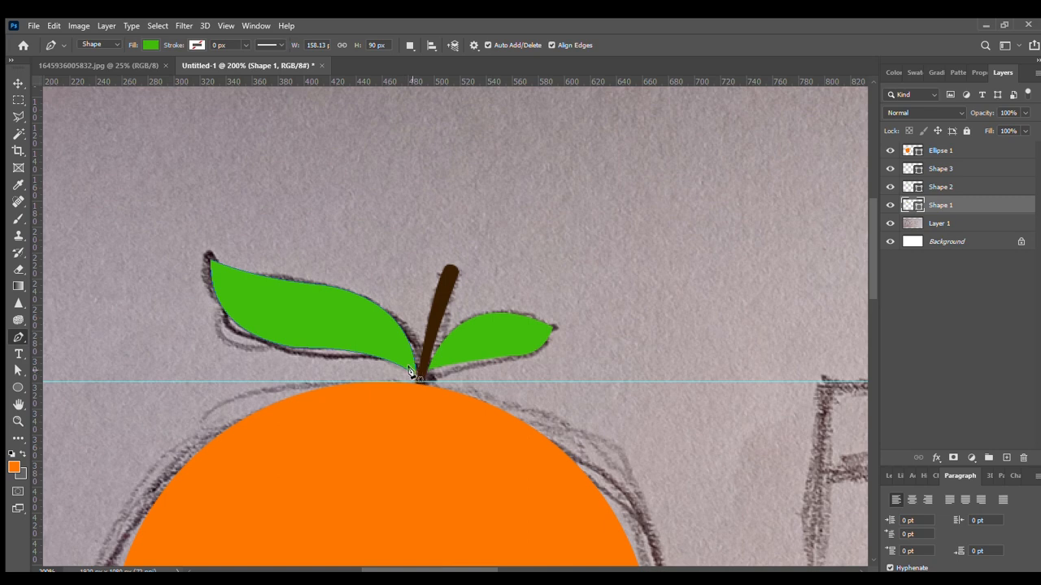
click(409, 370)
drag(388, 343, 328, 325)
alt+click(381, 336)
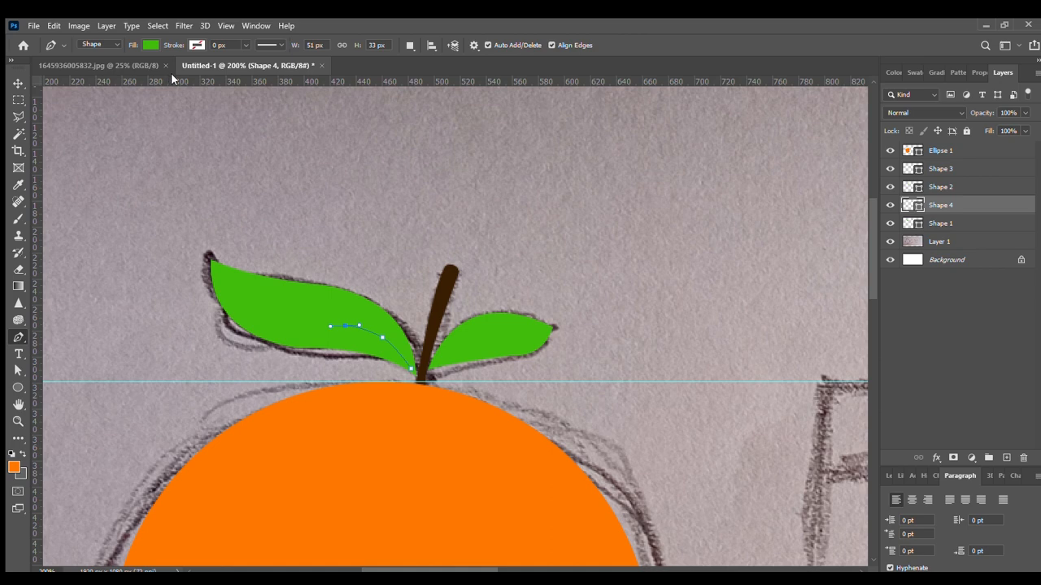
key(ctrl+z)
drag(356, 327, 330, 323)
- Style the left leaf's curved line with no fill and a white 3 px stroke
click(125, 121)
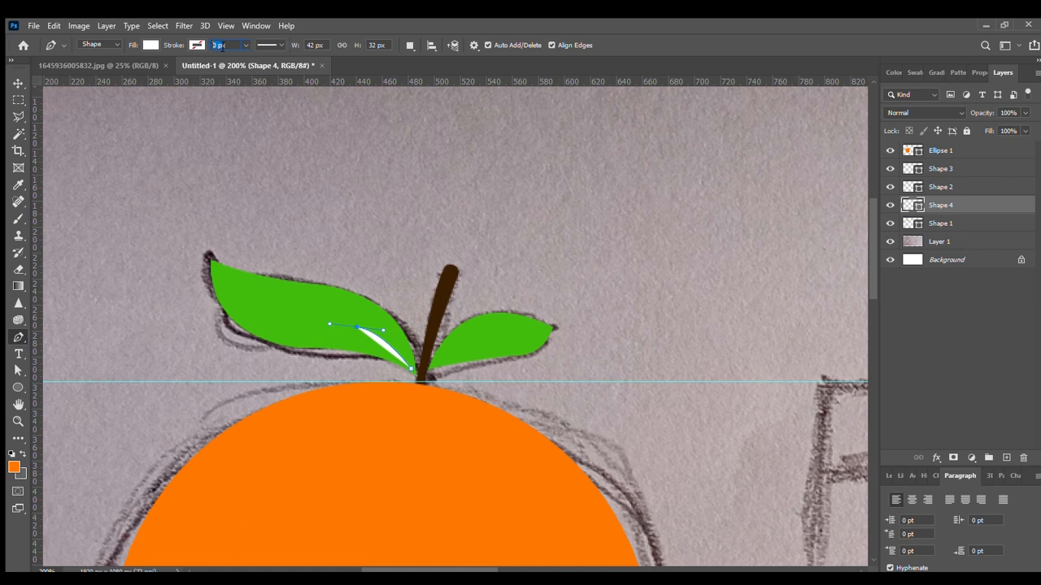
text(0)
click(149, 47)
click(225, 45)
key(Return)
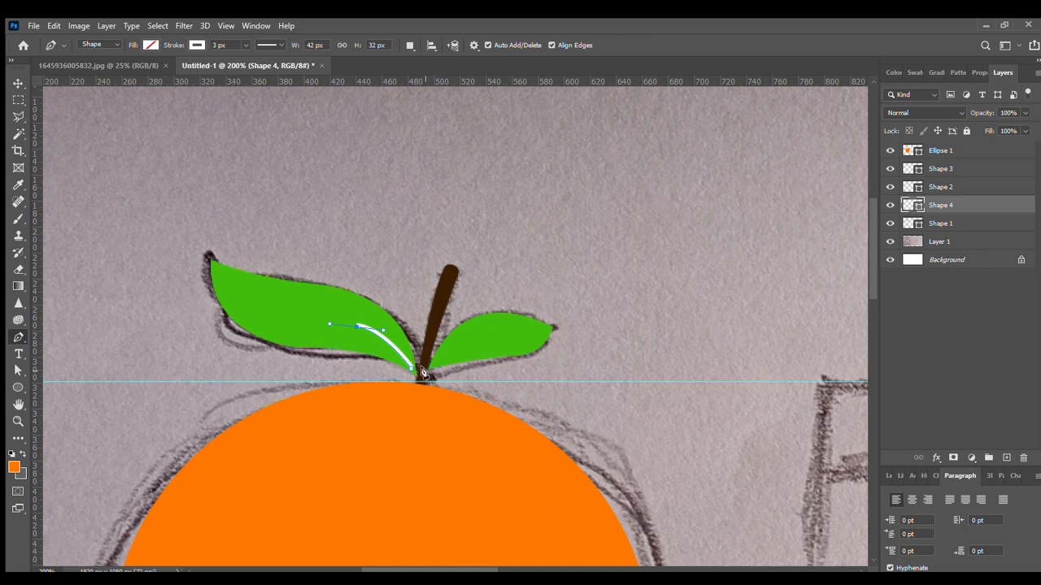
- Try to draw a matching curved line about 25 × 14 px on the right leaf, starting at the stem base
drag(434, 366, 451, 360)
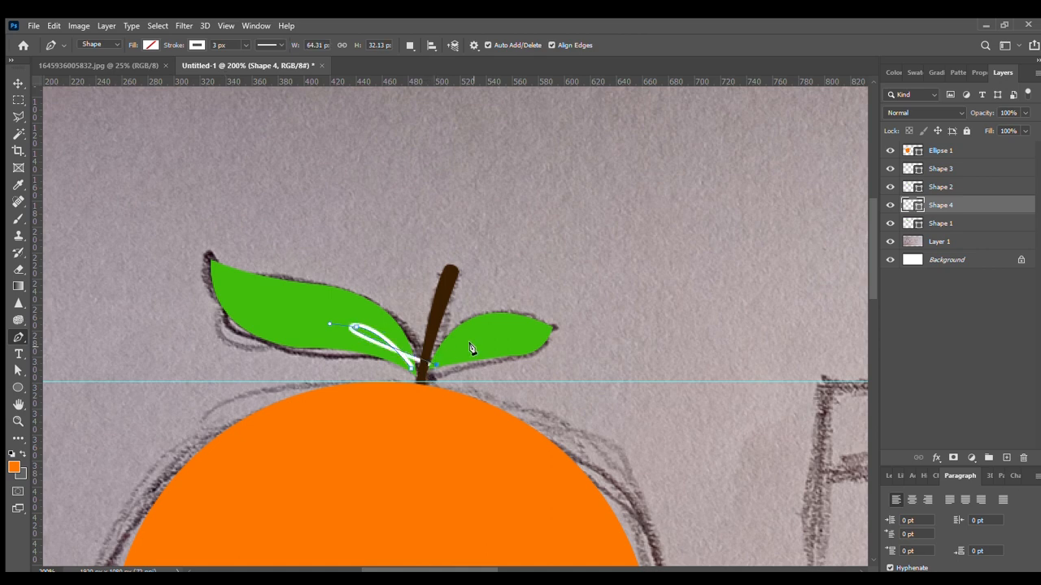
key(ctrl+z)
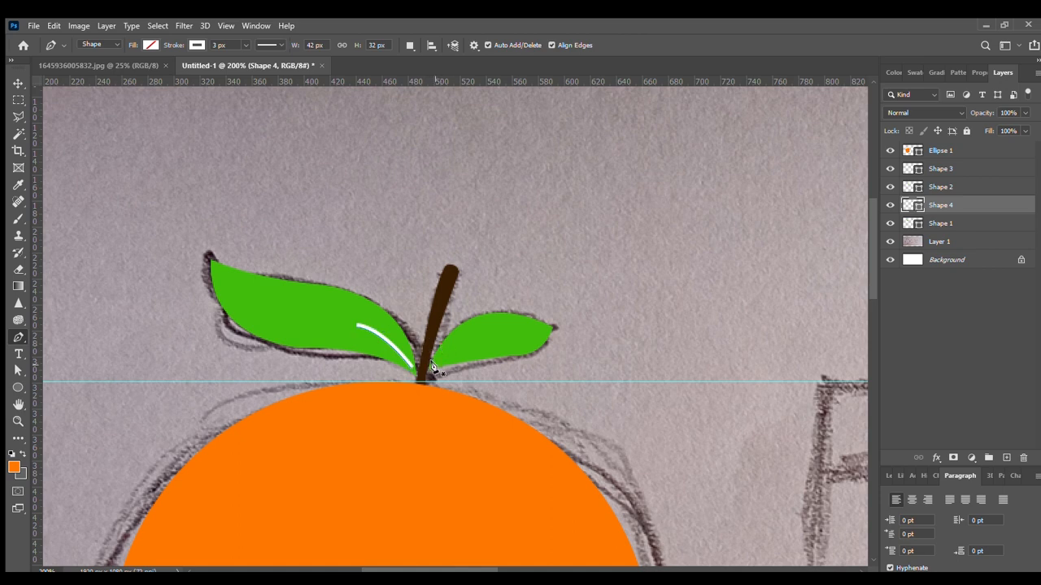
click(432, 368)
drag(457, 348, 486, 344)
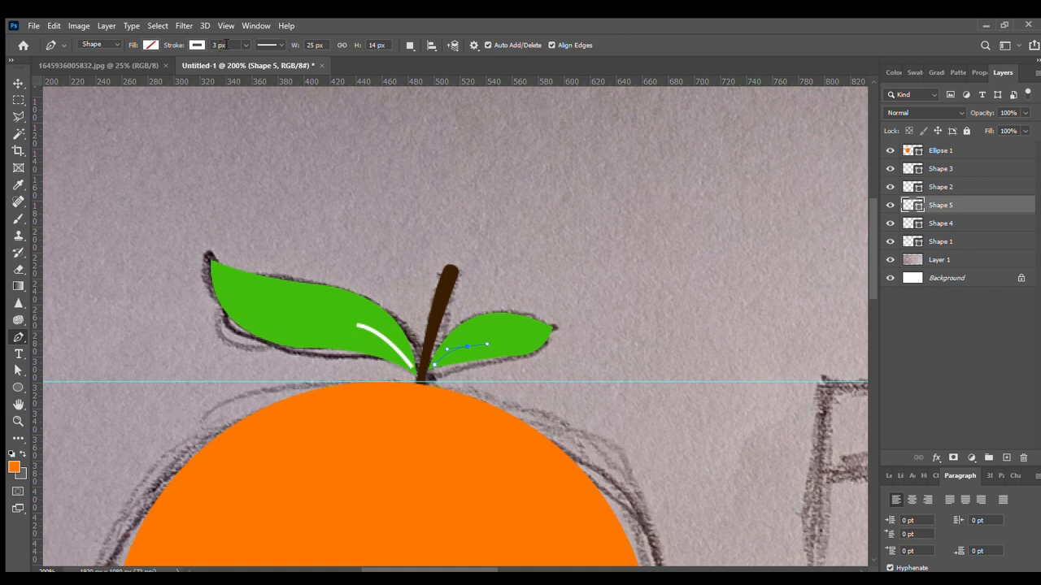
- Review the right leaf line's stroke settings and delete its Shape 5 layer
click(237, 45)
click(17, 84)
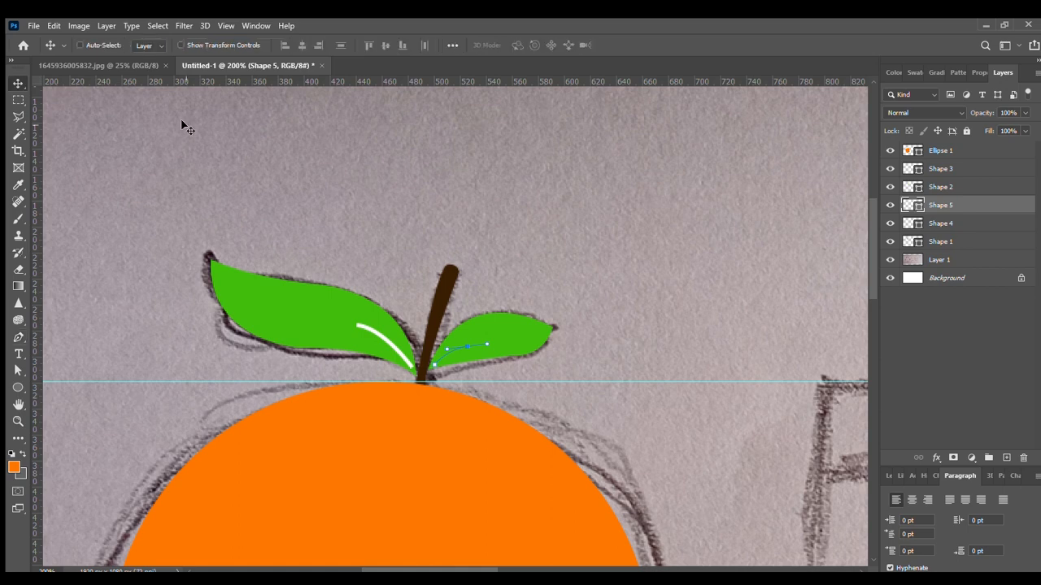
click(935, 221)
click(939, 206)
click(18, 338)
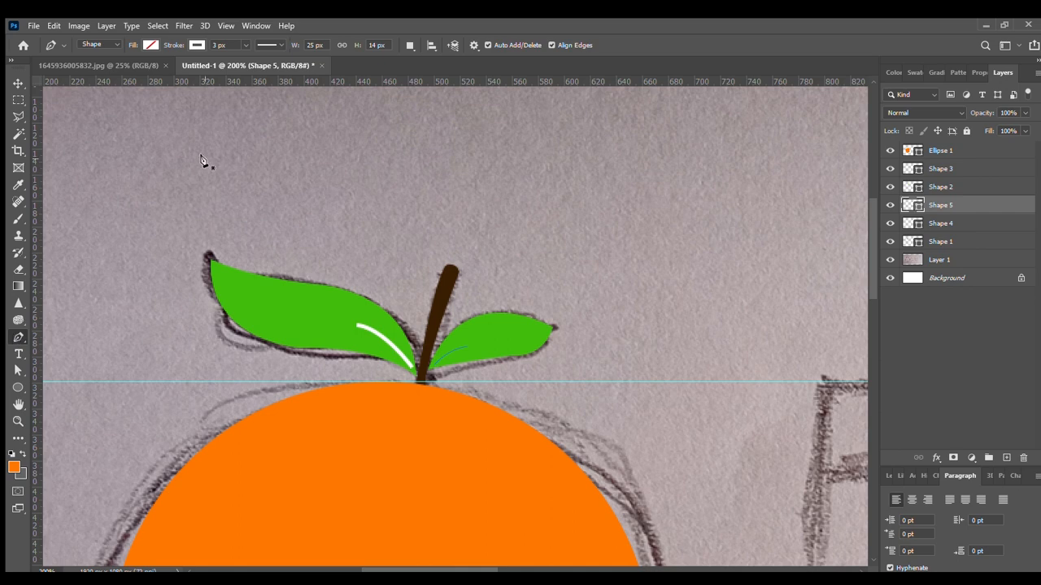
click(226, 45)
click(199, 47)
click(235, 47)
key(v)
key(Delete)
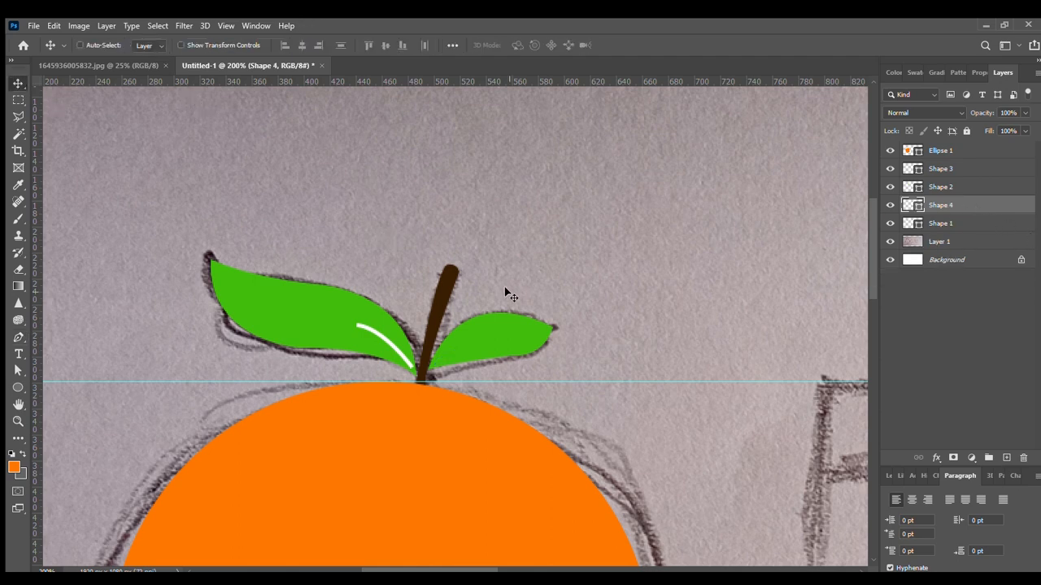
- Duplicate the left leaf's white line as a horizontally flipped copy on the right leaf, layered above Shape 3
drag(378, 335, 425, 333)
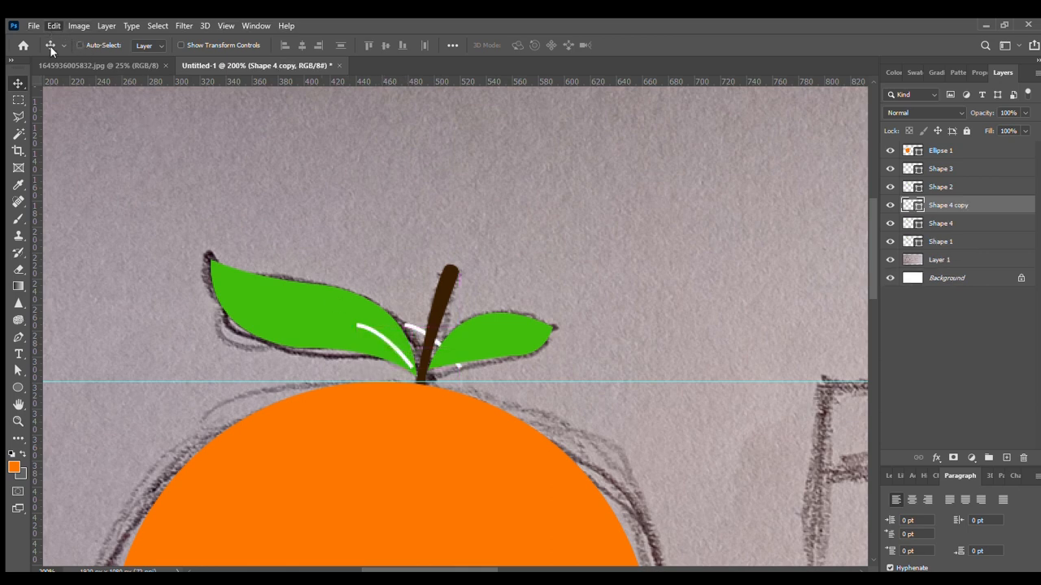
click(250, 515)
drag(937, 209, 947, 170)
mouse_move(530, 349)
mouse_down()
mouse_move(564, 339)
mouse_move(544, 341)
mouse_up()
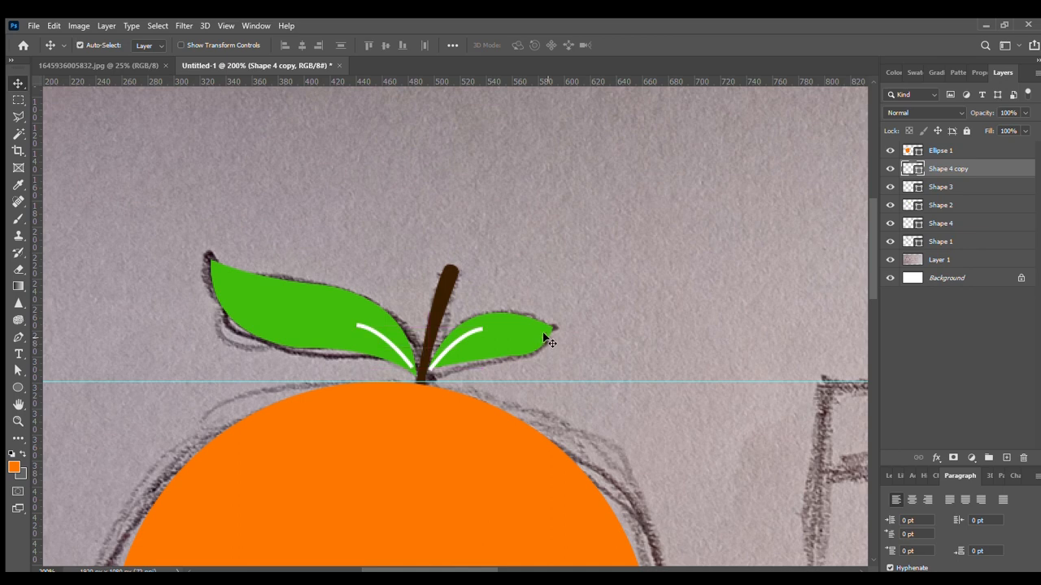
- Rotate the copied line about 8° clockwise, scale it down to suit the right leaf, and nudge it into place near the stem
key(ctrl+t)
drag(574, 271, 582, 288)
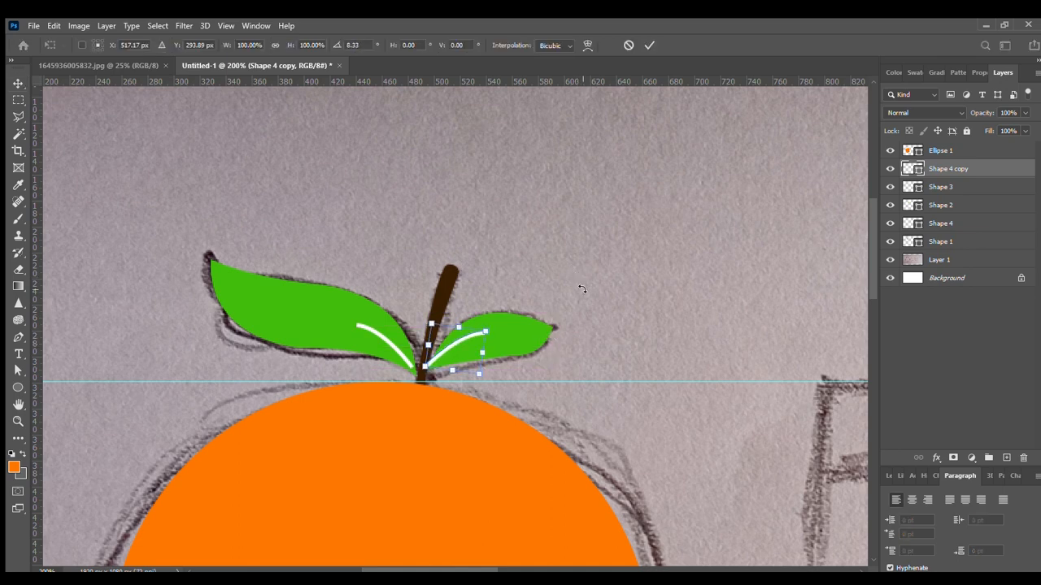
drag(485, 327, 466, 342)
key(Return)
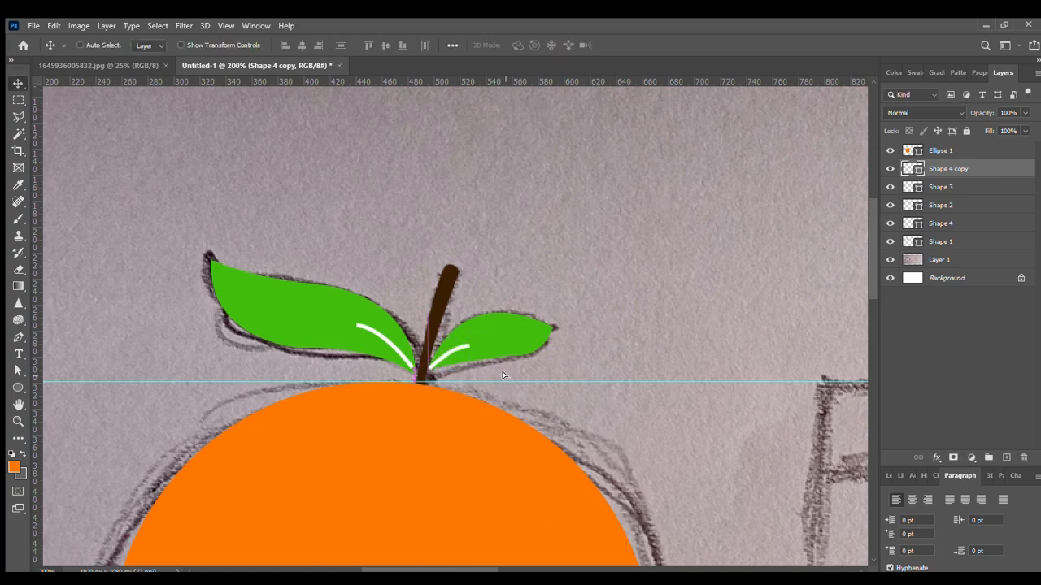
drag(498, 371, 497, 373)
key(Right)
key(Down)
key(Down)
- Add the text "FRESH" over the sketched word in orange Franklin Gothic Heavy at 60 pt
scroll(505, 374, down, 1)
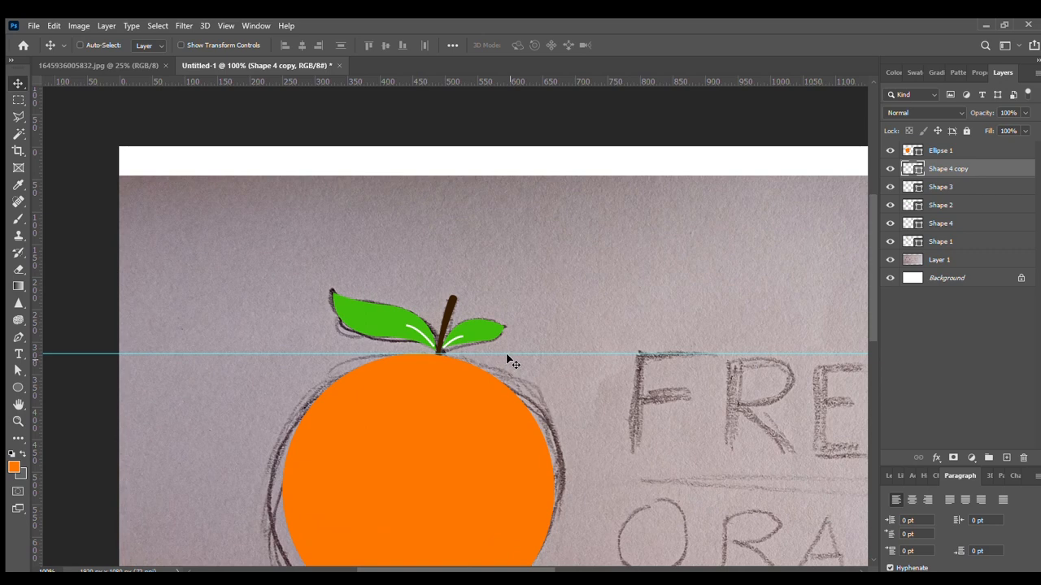
mouse_move(595, 398)
mouse_down()
mouse_move(453, 295)
mouse_move(306, 307)
mouse_up()
drag(425, 325, 413, 314)
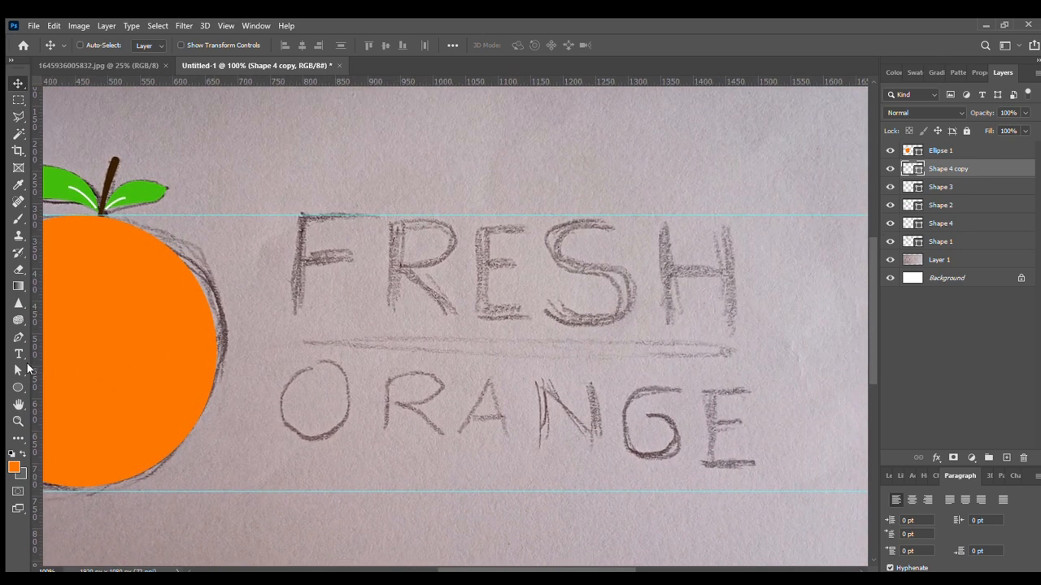
click(18, 354)
click(302, 271)
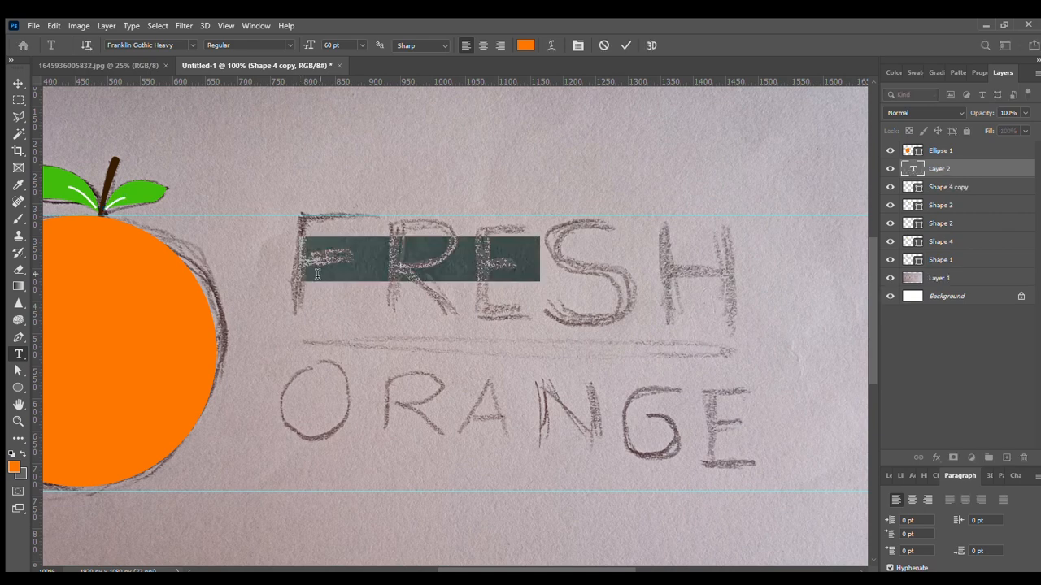
text(F)
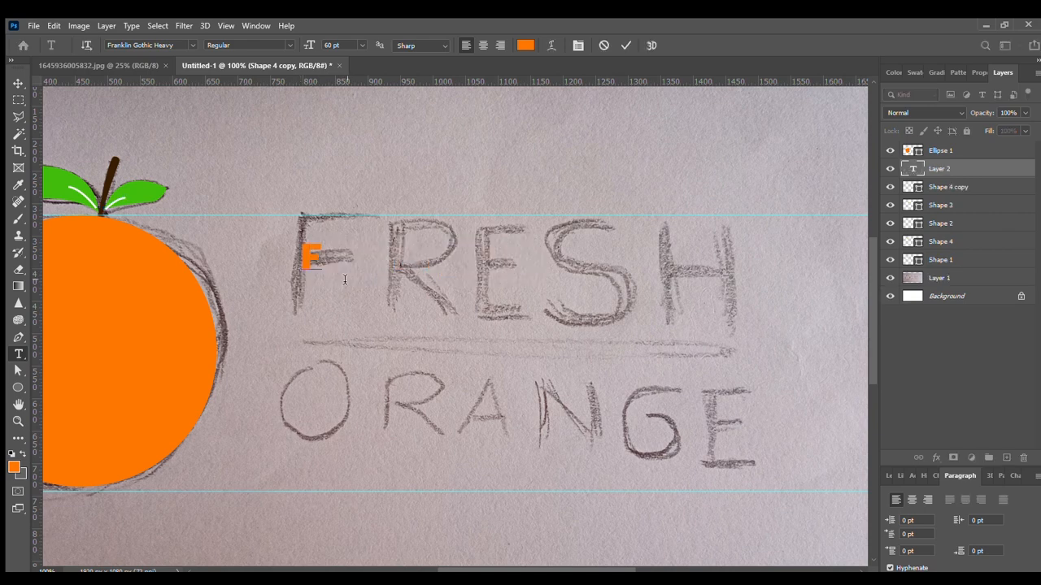
text(RESH)
- Move the FRESH text to the sketched F's upper-left corner, with its top at the upper guide
key(ctrl+a)
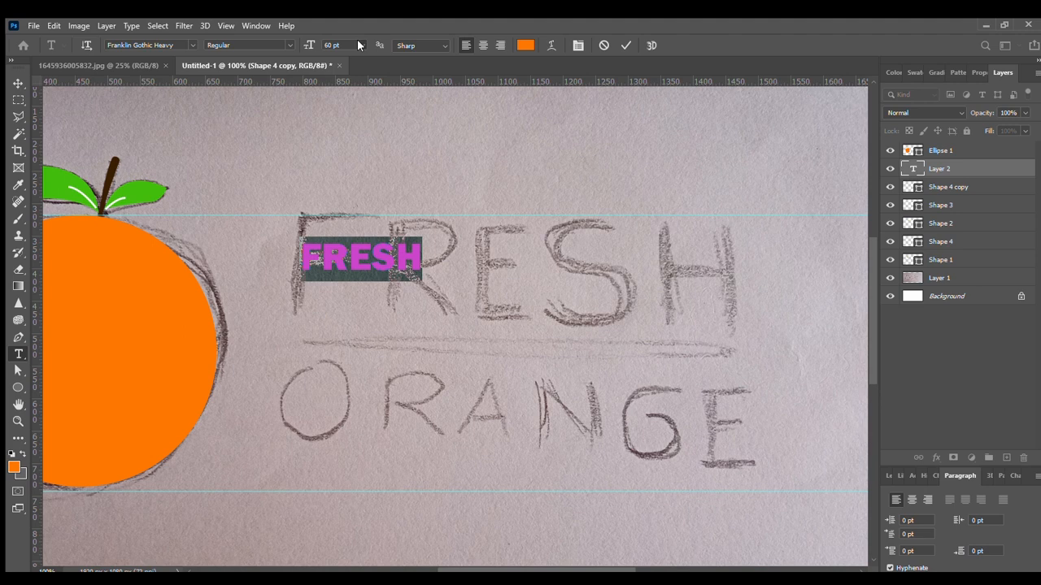
click(18, 83)
drag(321, 258, 303, 215)
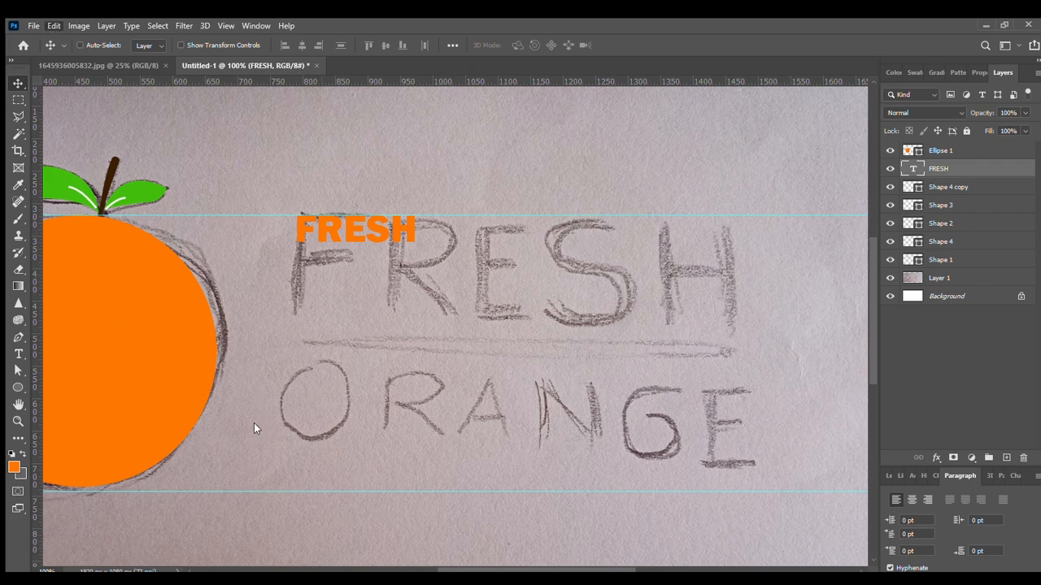
- Scale the FRESH text to about 397% and position it over the sketched word, with its top at the upper guide
key(ctrl+t)
mouse_move(415, 253)
mouse_down()
mouse_move(606, 357)
mouse_move(712, 456)
mouse_move(730, 488)
mouse_up()
drag(346, 256, 327, 242)
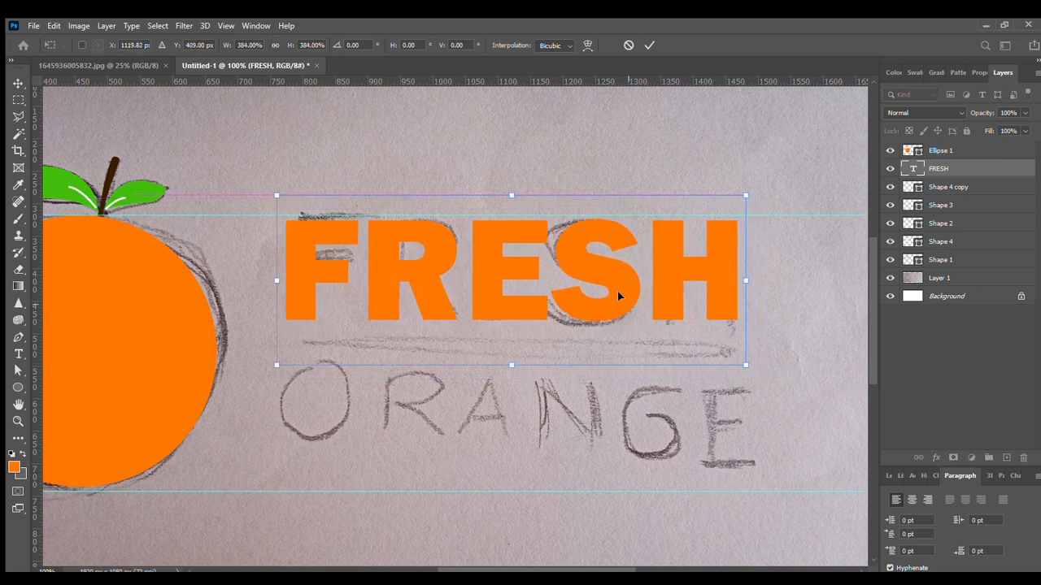
drag(745, 364, 756, 372)
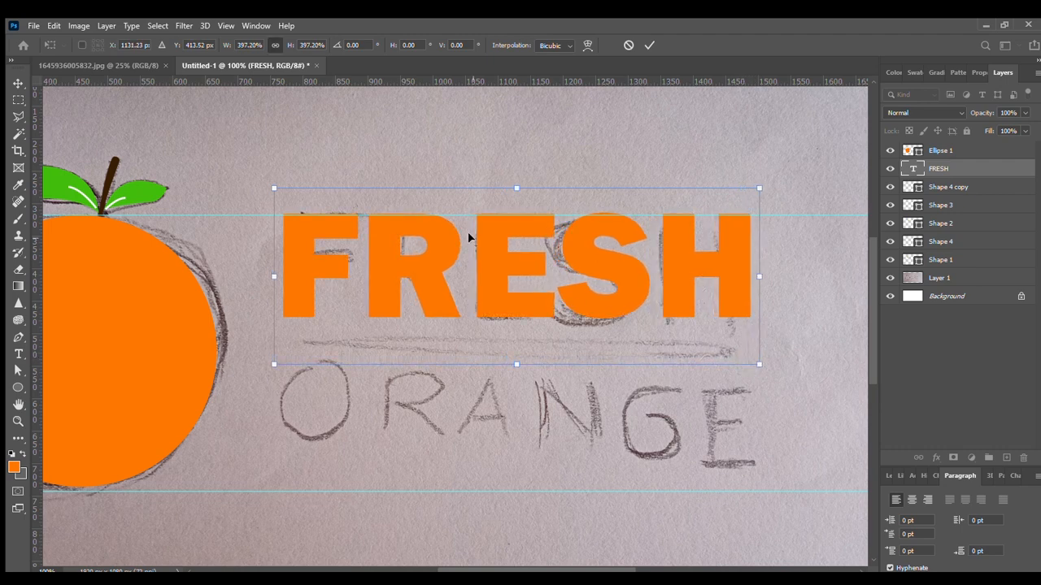
key(Return)
- Change the colour of the FRESH text to black
click(18, 355)
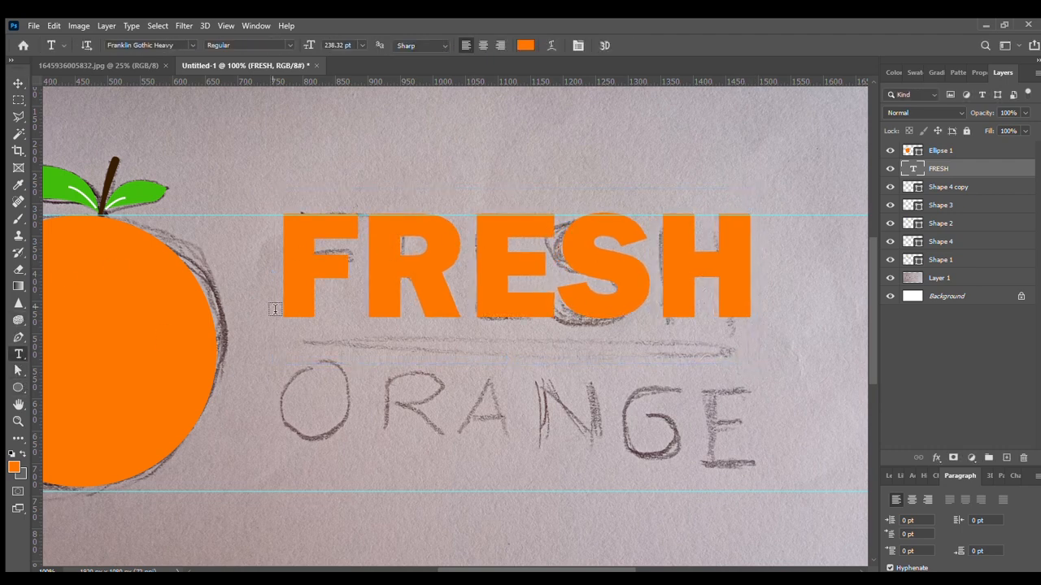
drag(298, 267, 754, 280)
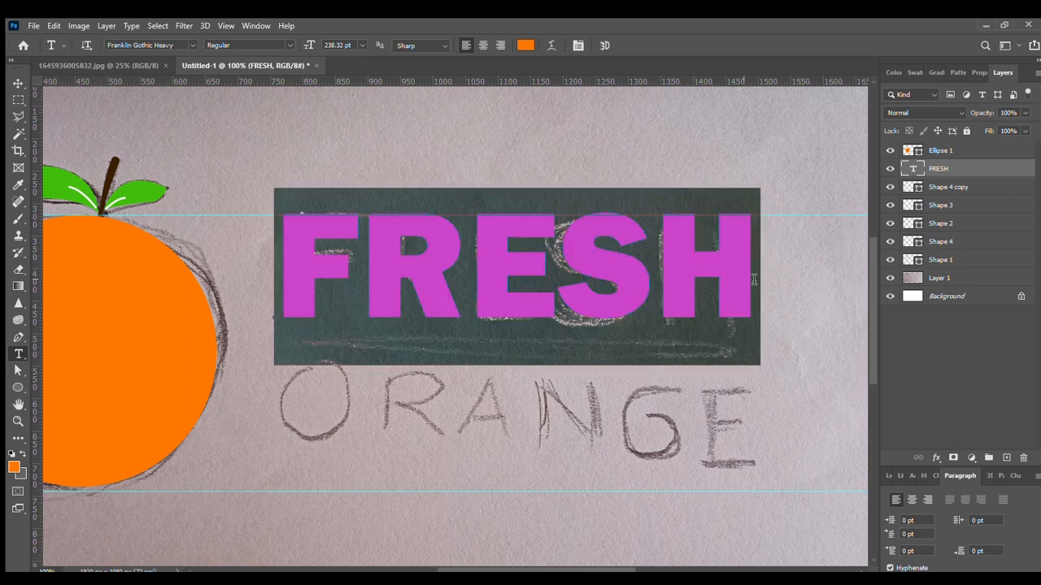
click(524, 45)
click(731, 353)
drag(731, 353, 692, 376)
click(989, 193)
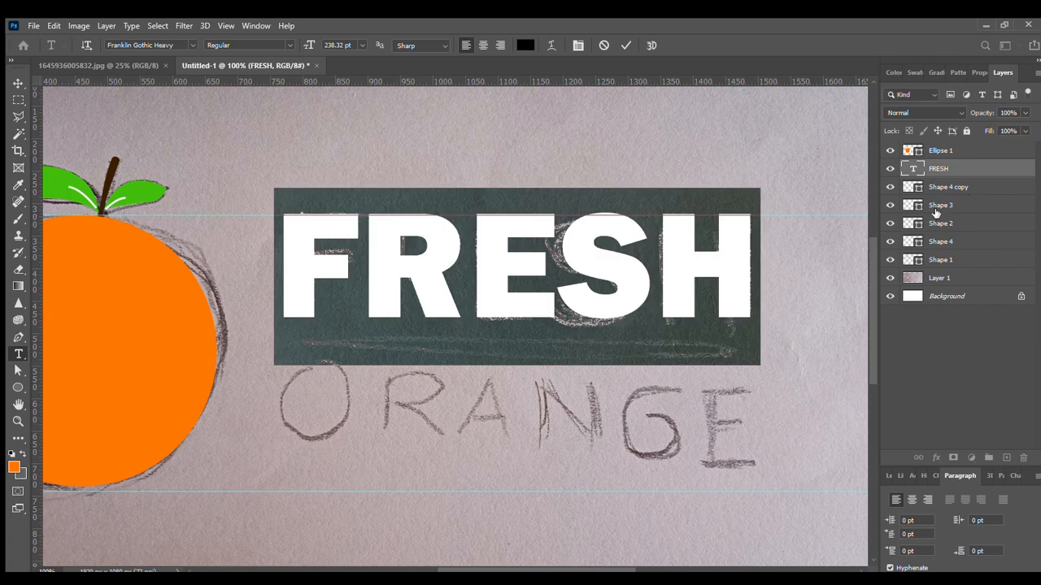
click(14, 83)
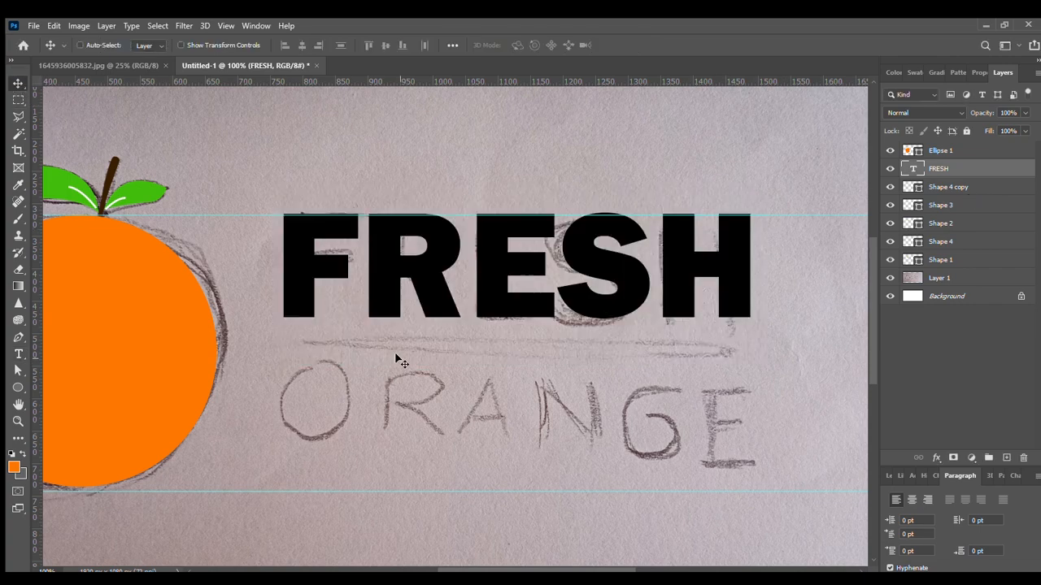
- Duplicate the FRESH text below the original and change the copy's wording to "ORANGE"
drag(935, 170, 1006, 457)
drag(561, 292, 556, 516)
click(18, 355)
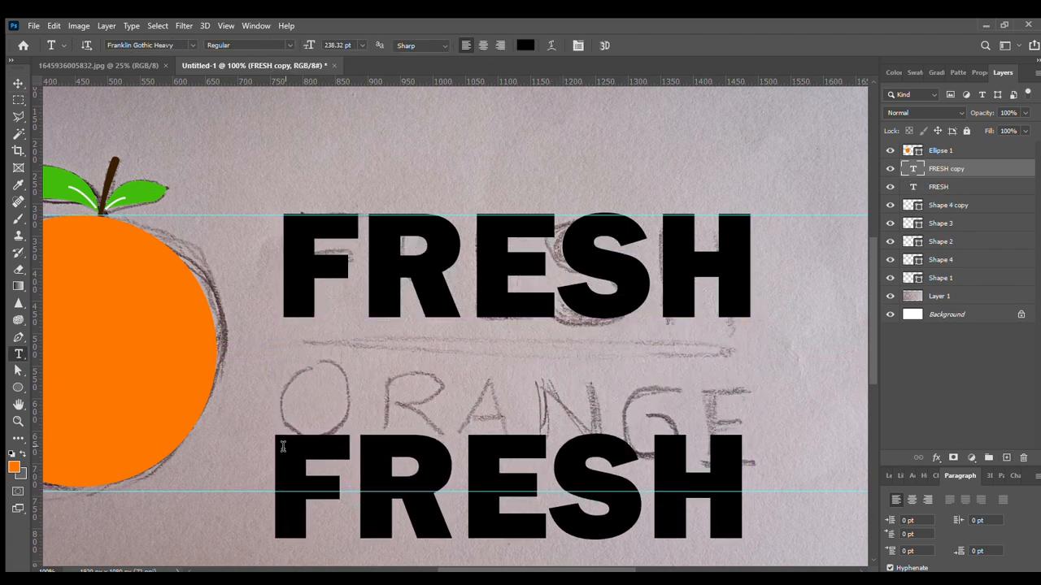
drag(284, 457, 753, 457)
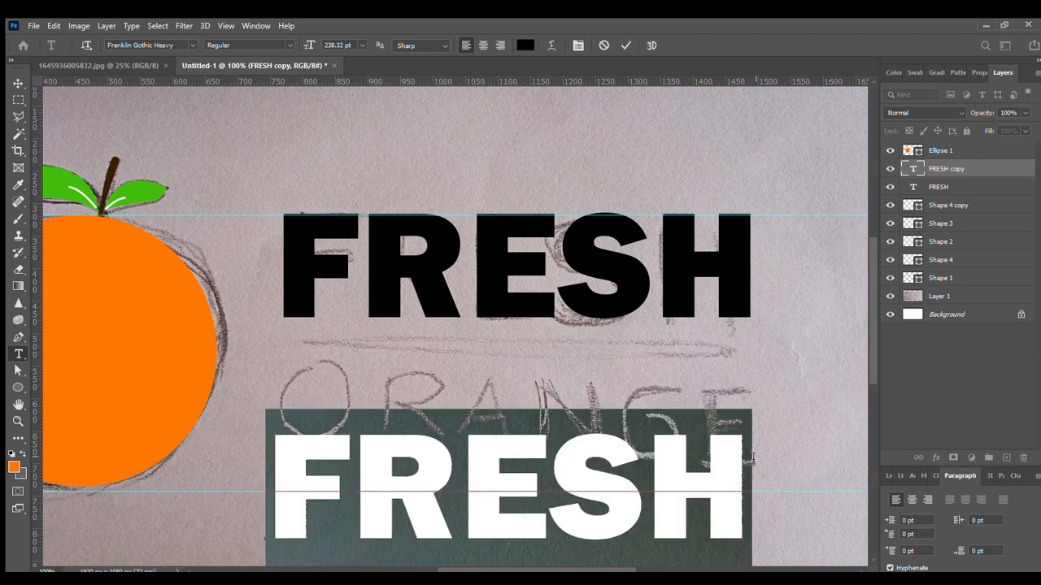
text(O)
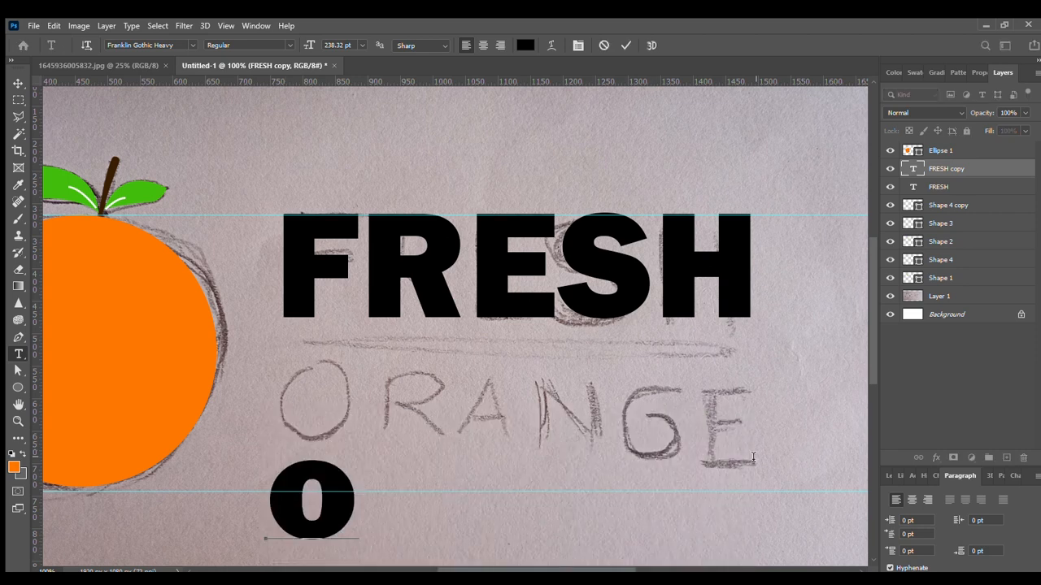
text(R)
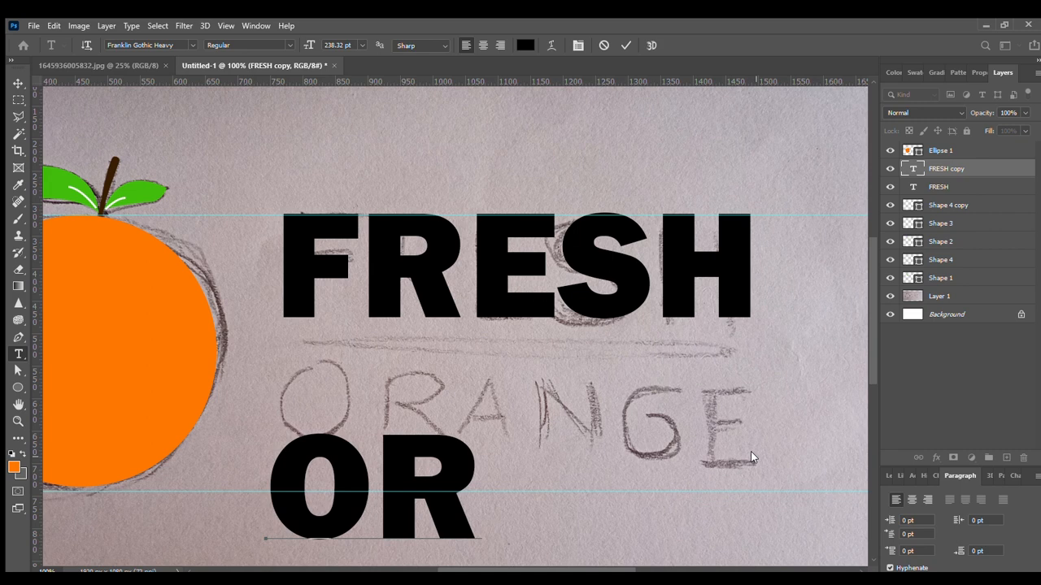
text(ANGE)
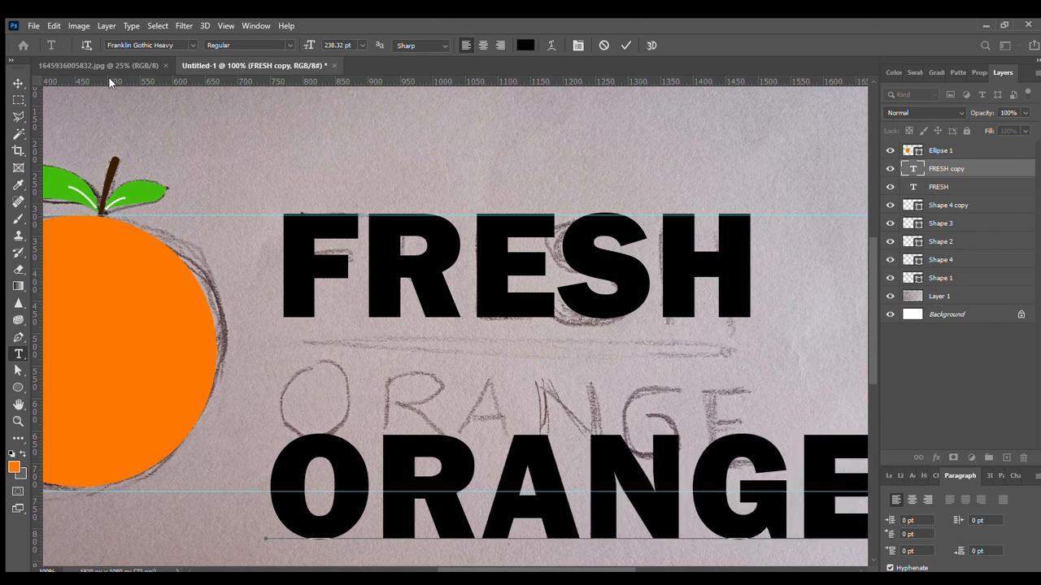
- Move the ORANGE text up closer beneath FRESH and add vertical guides at the left and right edges of FRESH
click(18, 83)
drag(418, 457, 414, 383)
drag(35, 259, 283, 339)
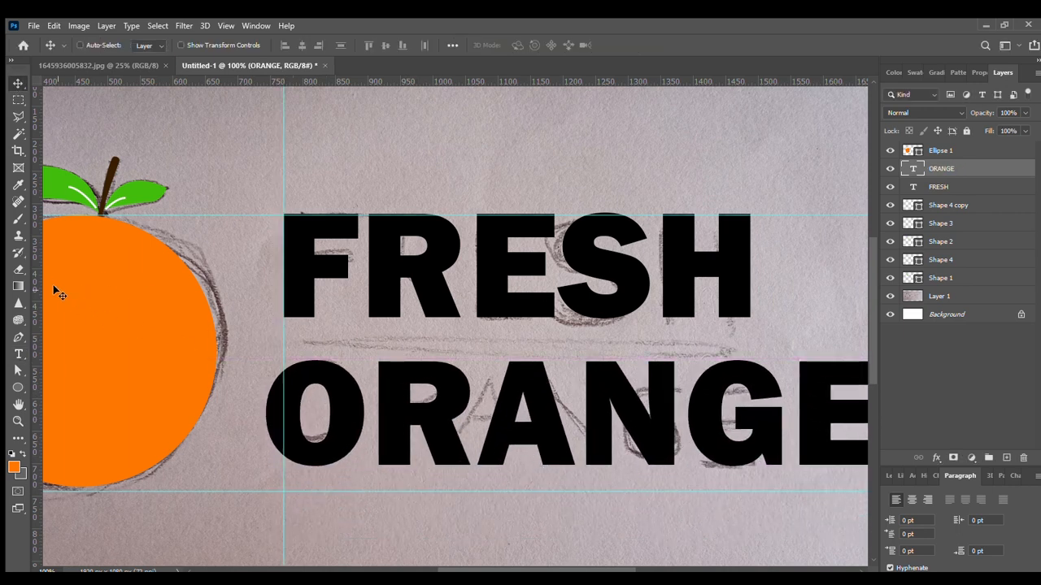
drag(36, 244, 752, 350)
- Scale the ORANGE text to about 61% and align its left edge with the left vertical guide
key(ctrl+t)
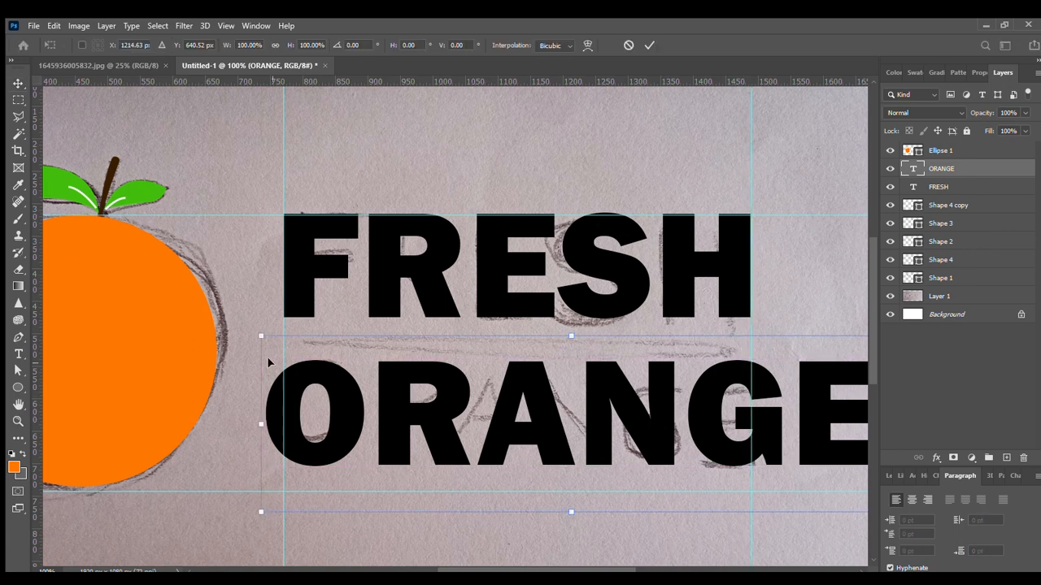
drag(258, 334, 390, 371)
drag(535, 414, 434, 399)
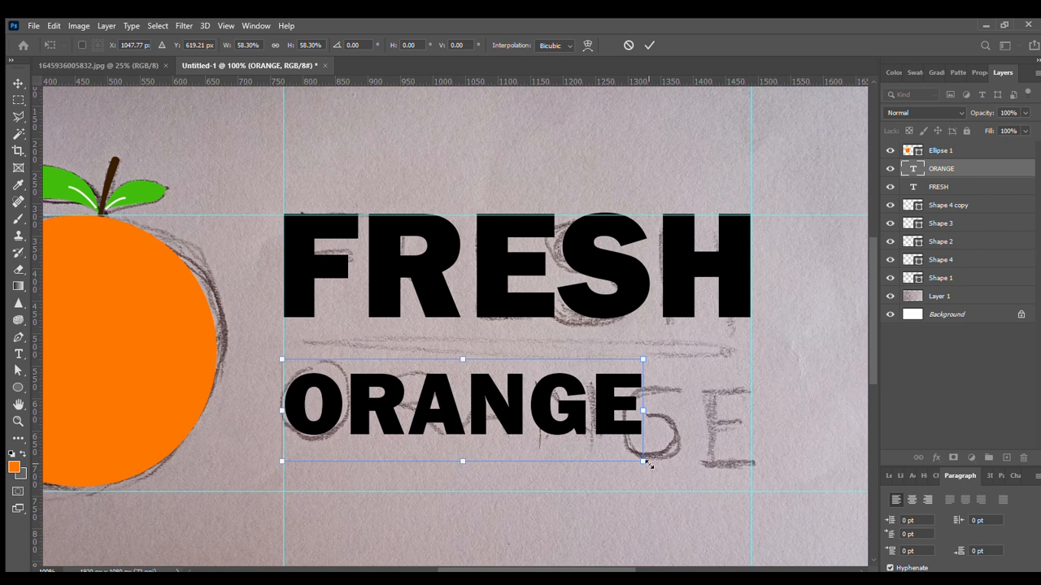
drag(648, 463, 663, 469)
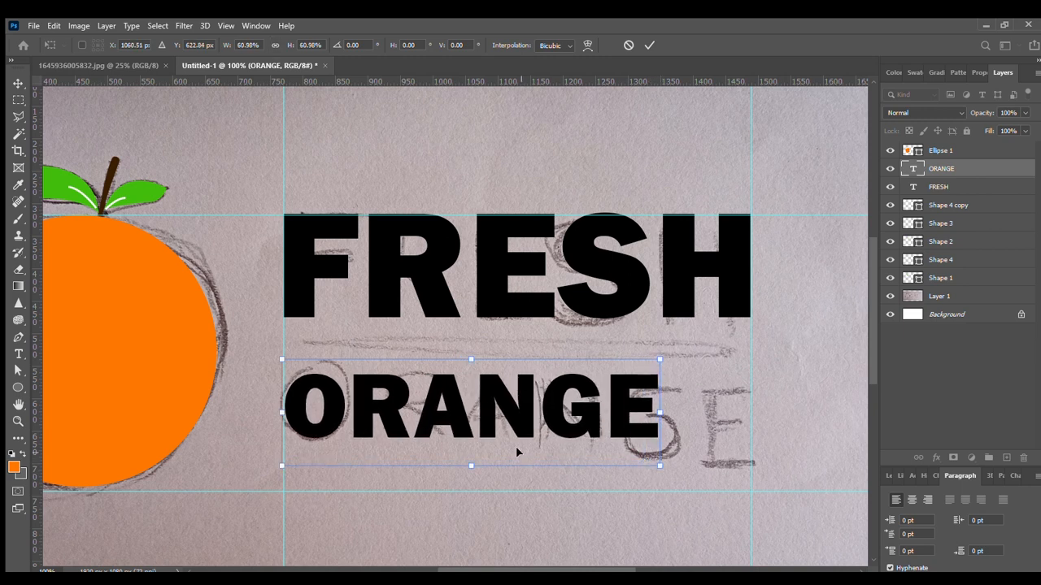
key(Return)
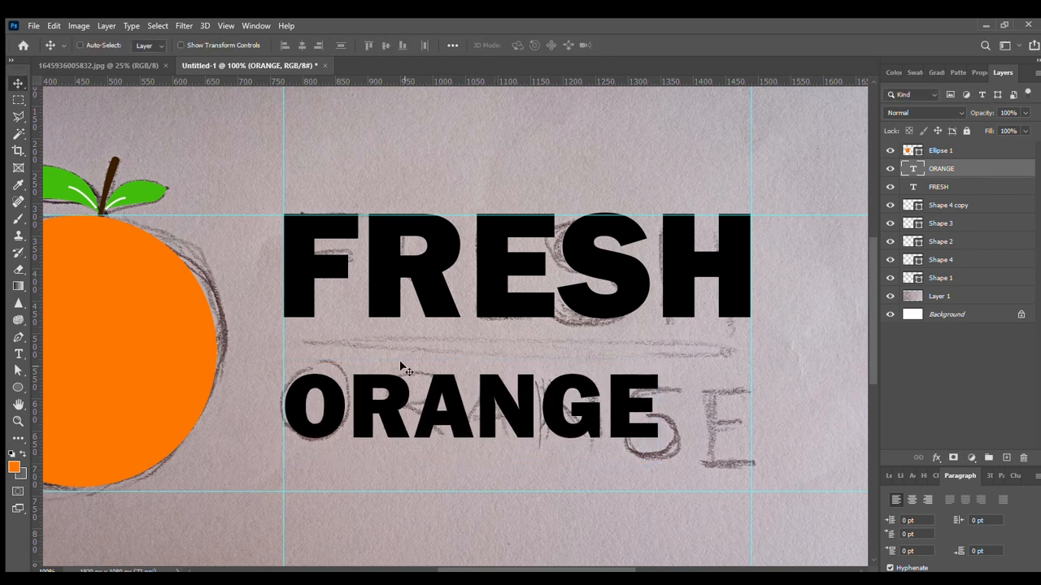
- Set the tracking of the ORANGE text to 200 so the word spans the distance between the two vertical guides
click(19, 355)
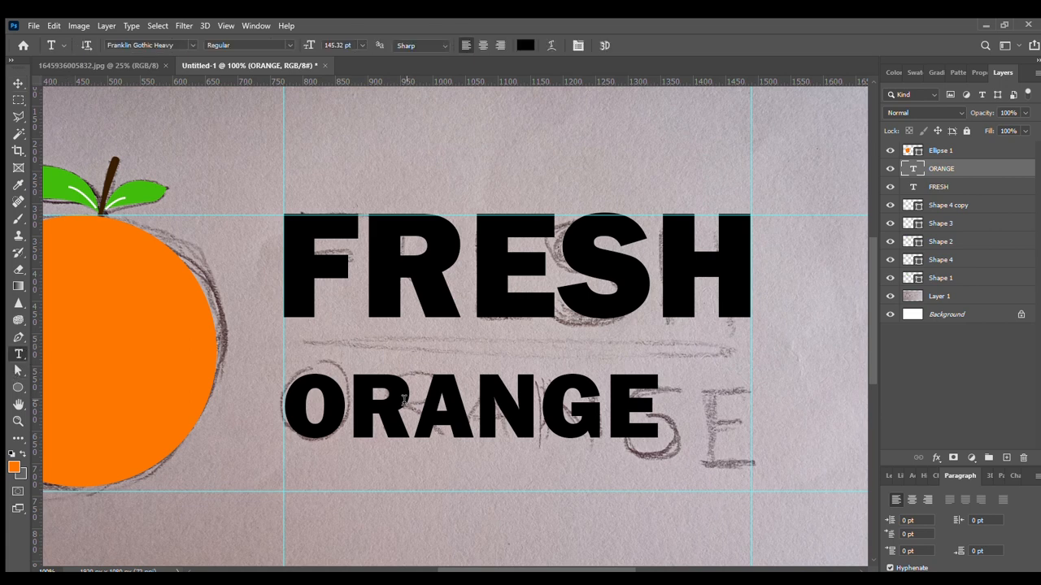
click(411, 404)
key(ctrl+a)
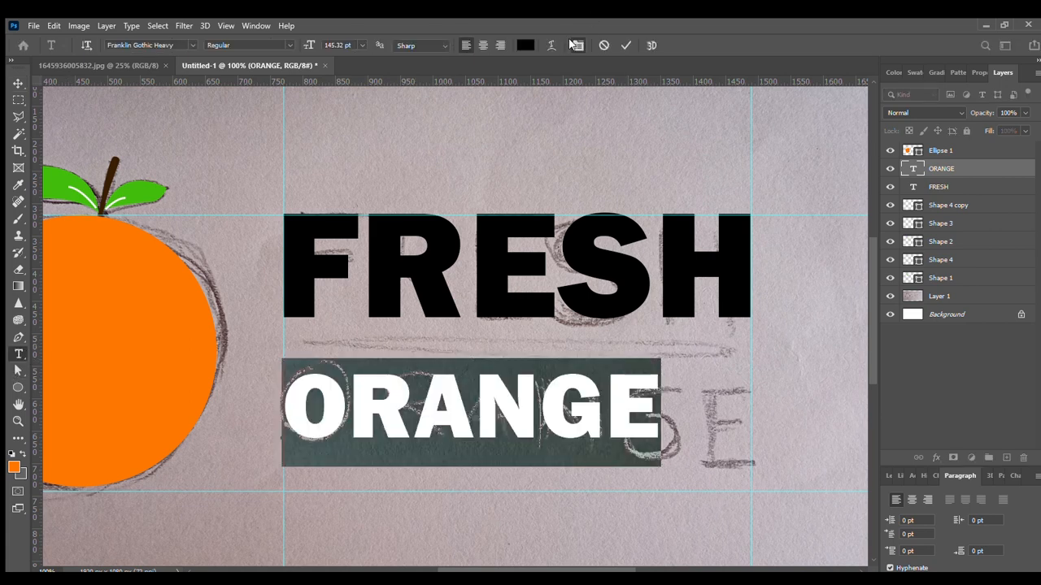
click(574, 45)
click(574, 44)
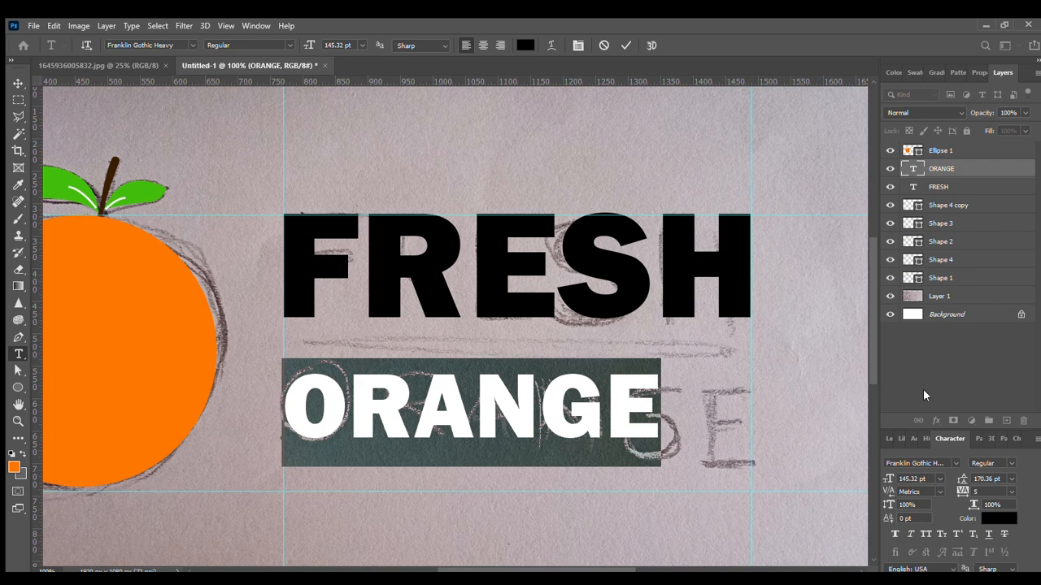
click(999, 465)
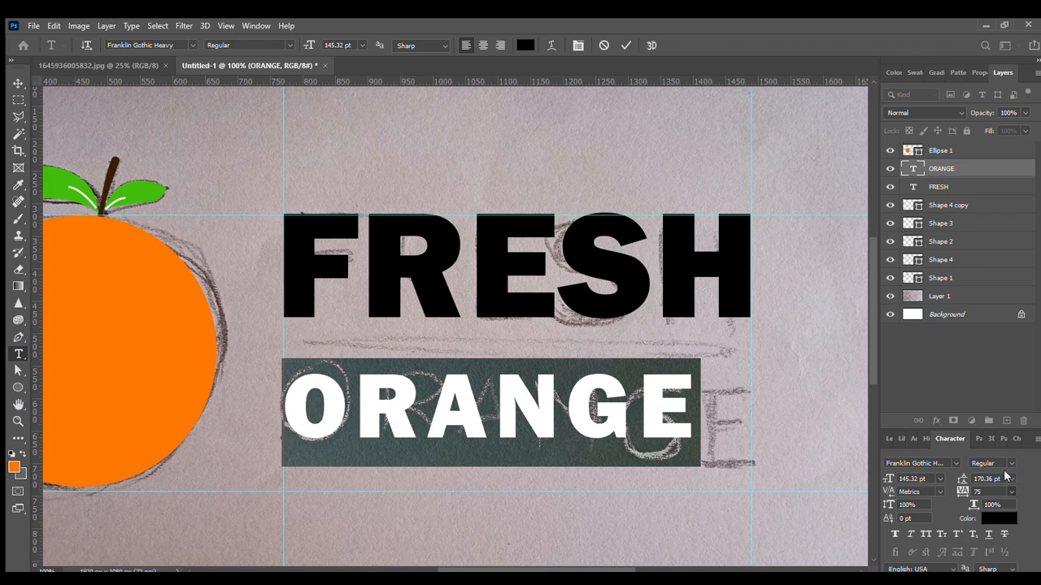
click(1006, 475)
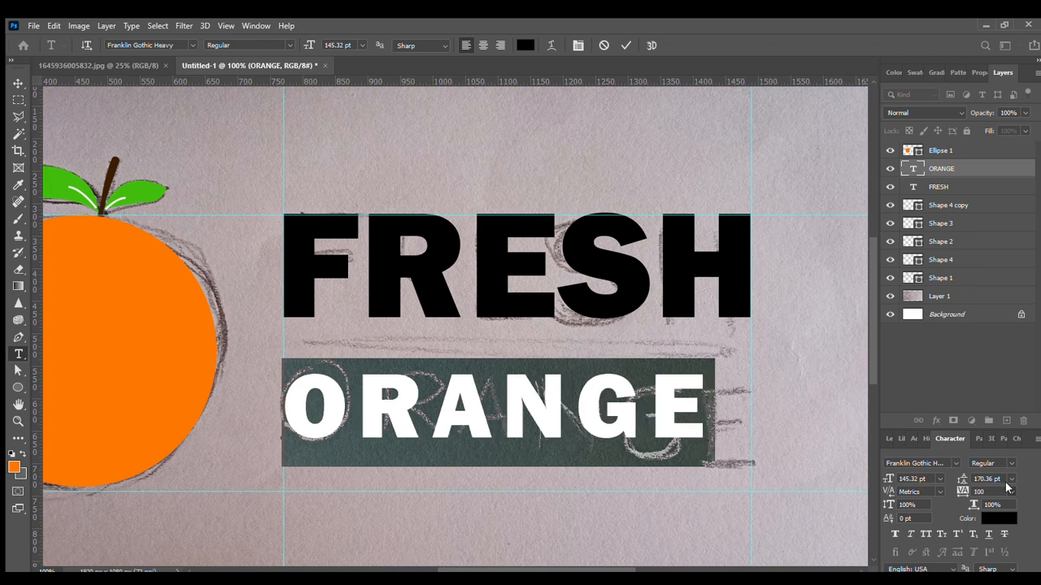
click(1002, 477)
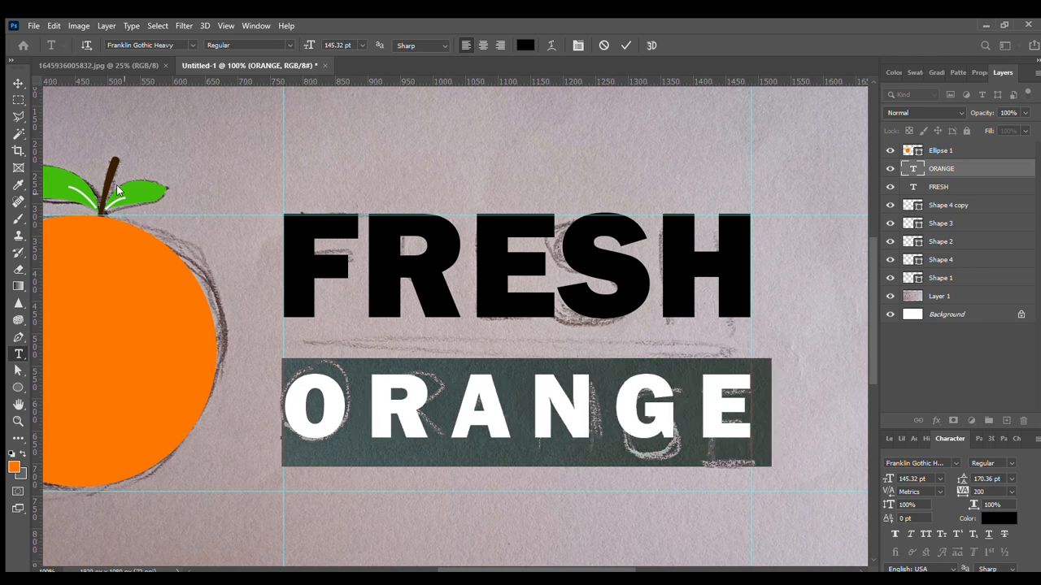
click(18, 83)
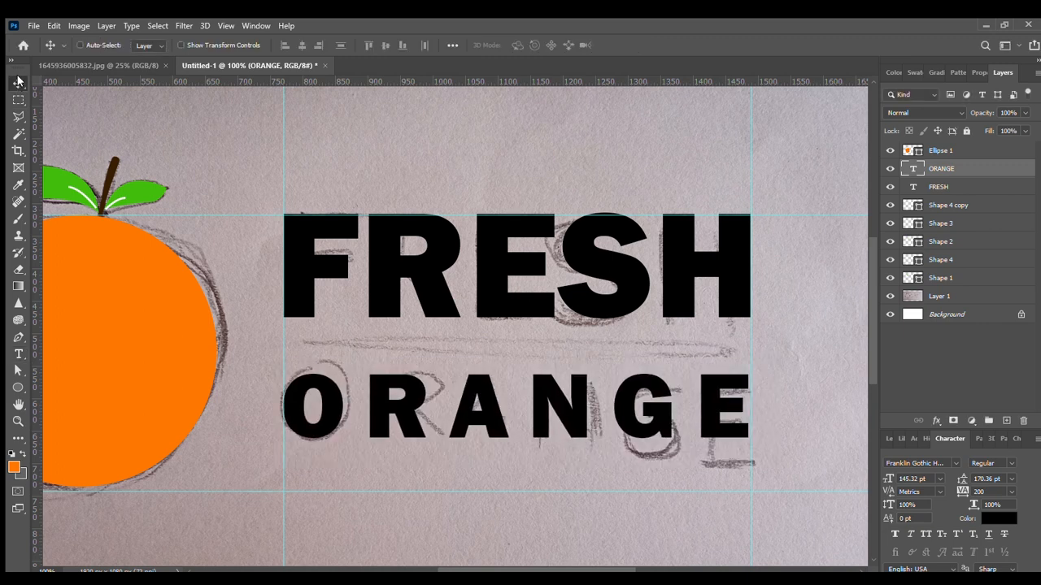
key(ctrl+t)
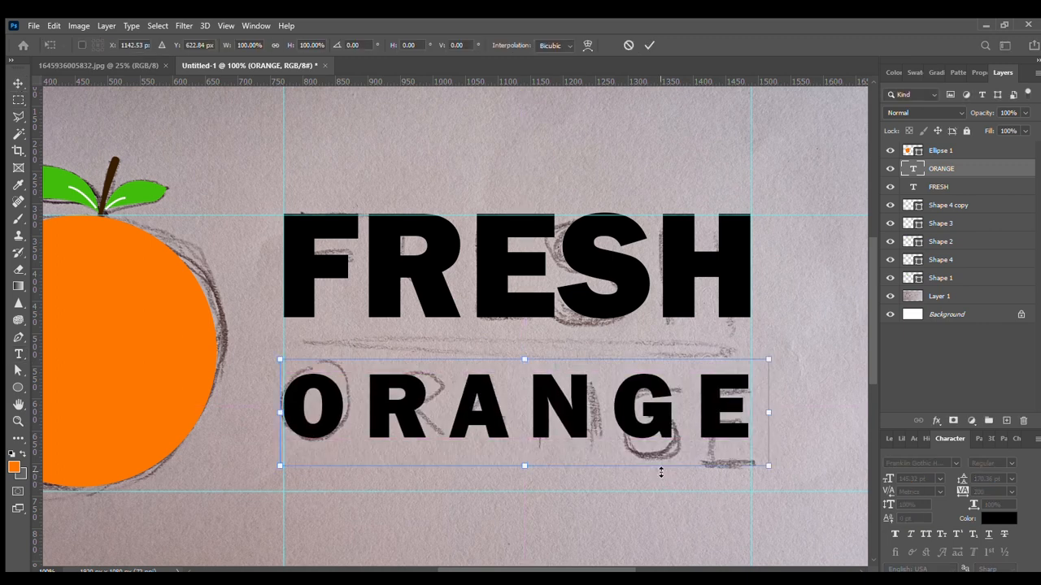
key(Return)
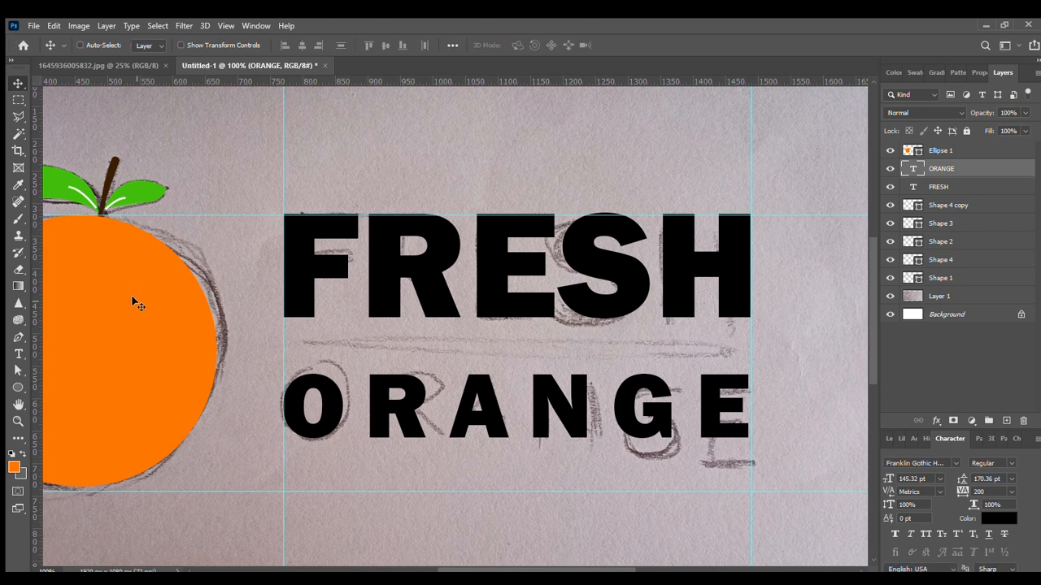
- Set the font size of the ORANGE text to 146 pt
click(19, 353)
click(377, 366)
key(ctrl+a)
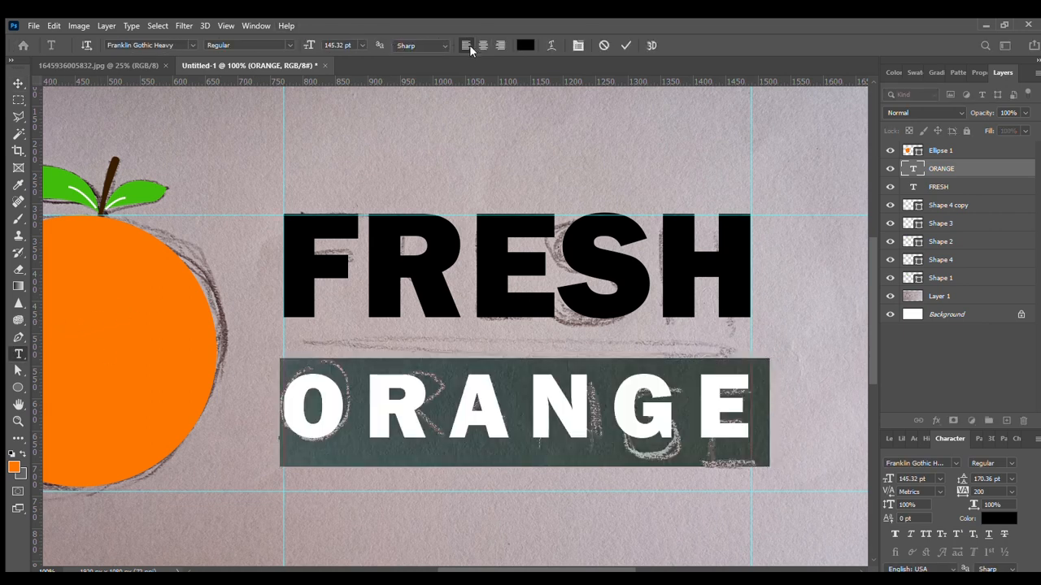
click(355, 47)
text(146)
key(Return)
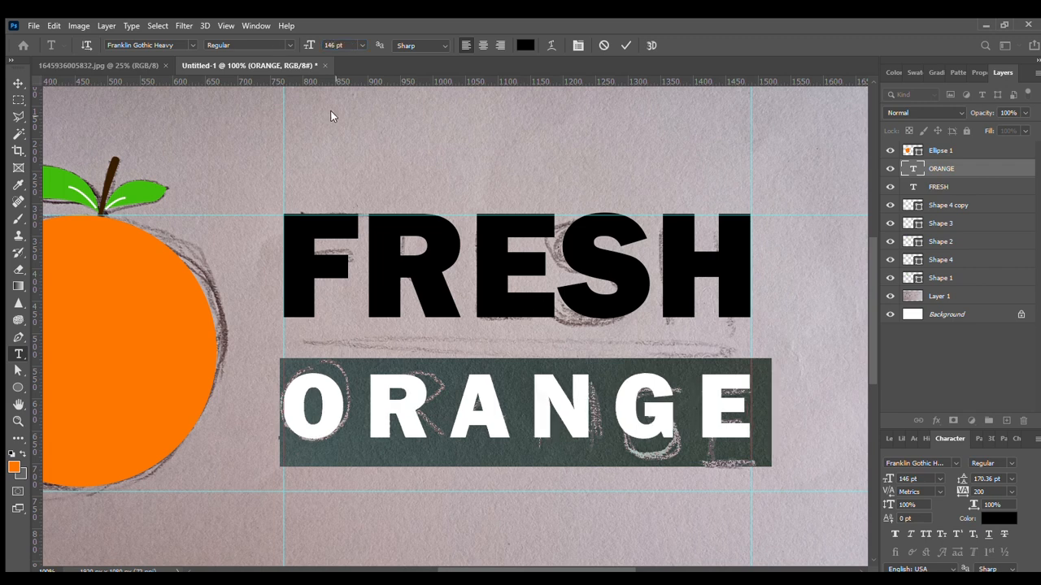
click(18, 84)
- Select the FRESH and ORANGE texts together and move them straight down until they are vertically centred on the orange circle
mouse_move(650, 411)
mouse_down()
mouse_move(649, 369)
mouse_move(669, 417)
mouse_up()
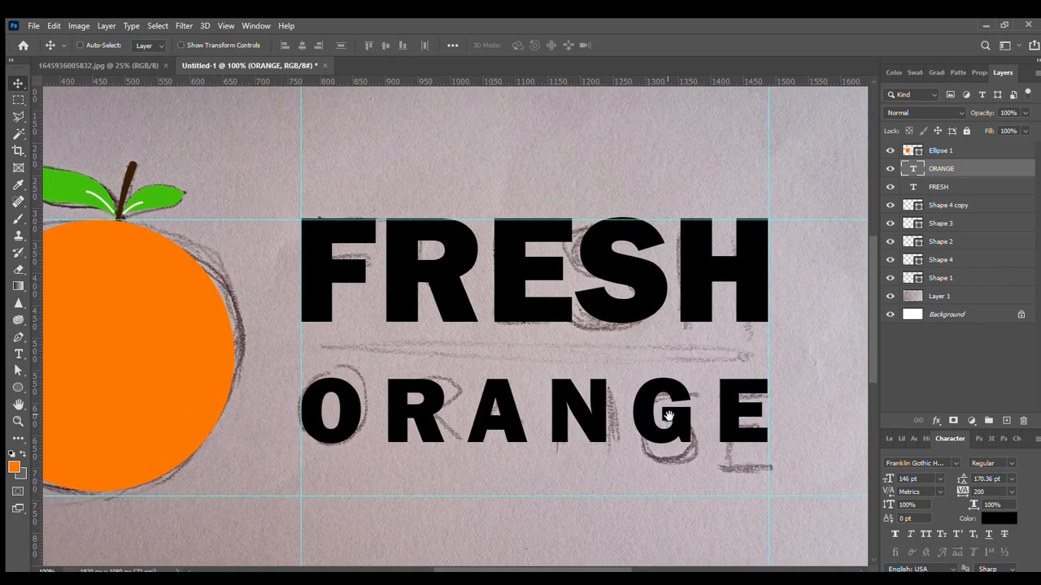
click(17, 388)
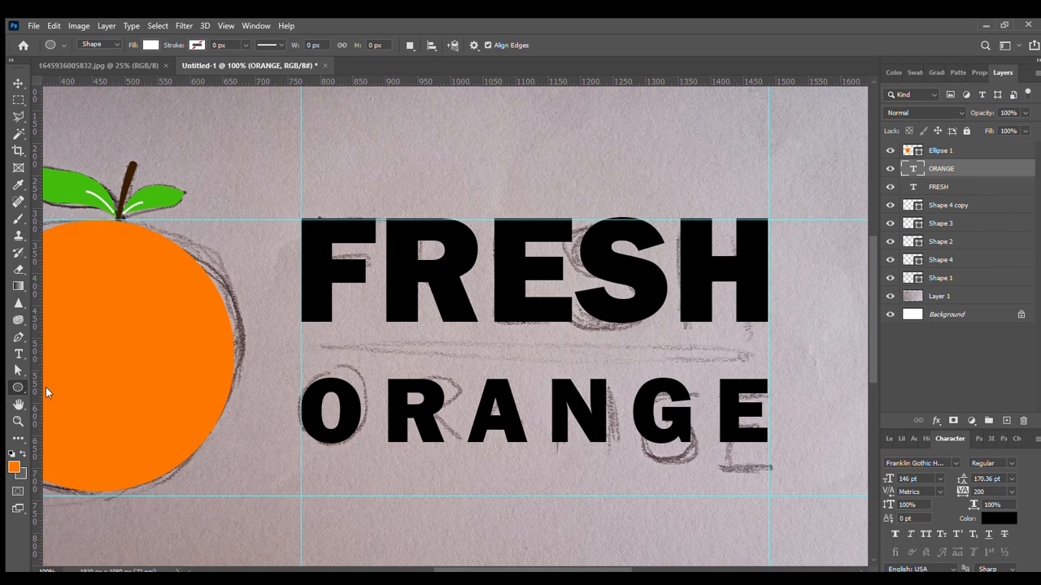
key(v)
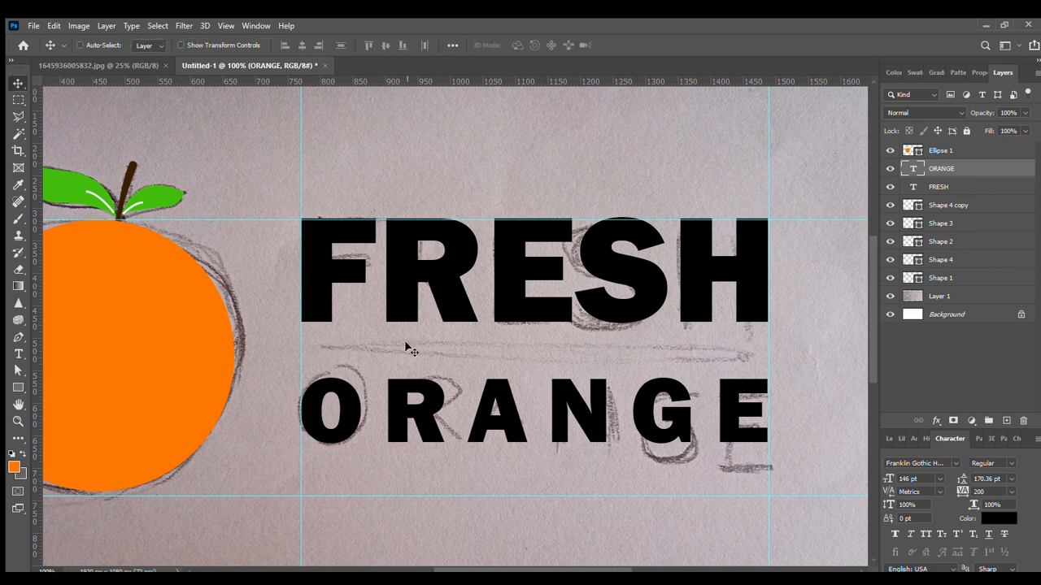
ctrl+shift+click(457, 286)
drag(457, 267, 451, 282)
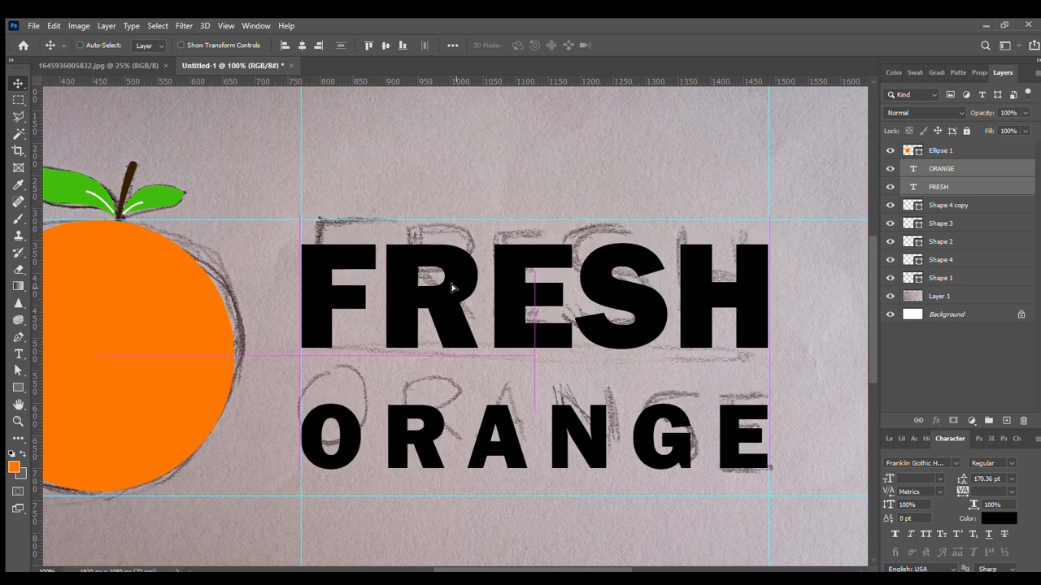
drag(453, 287, 453, 287)
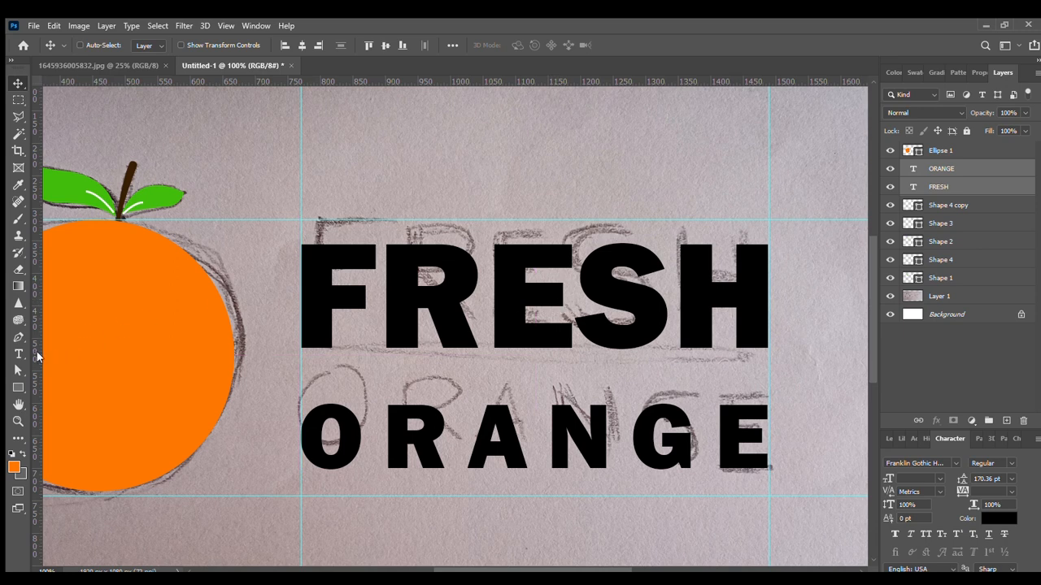
- Draw a thin black rectangle, 720 px wide and 5 px high, between FRESH and ORANGE from one vertical guide to the other
click(18, 388)
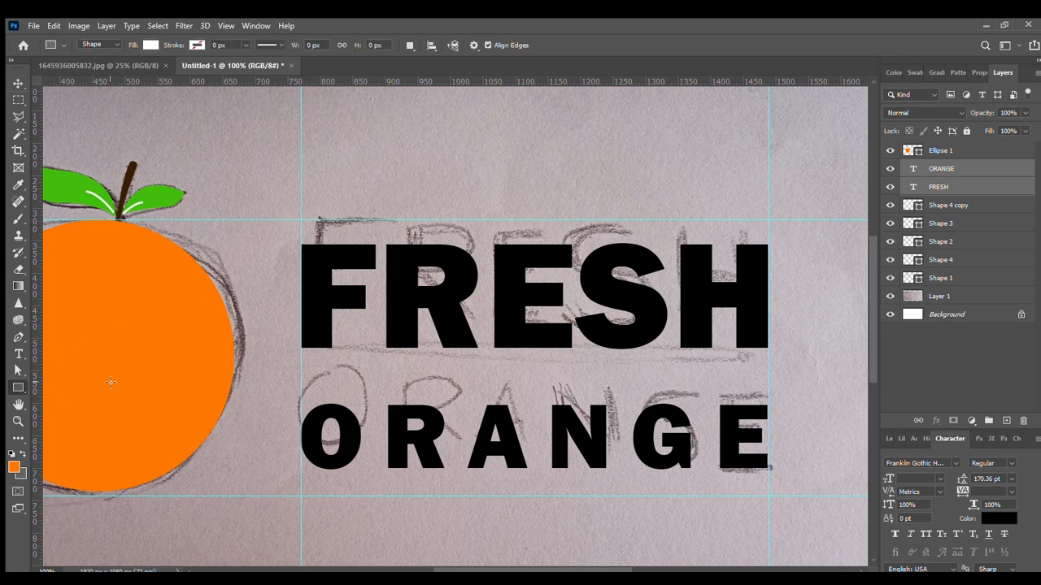
drag(301, 375, 770, 377)
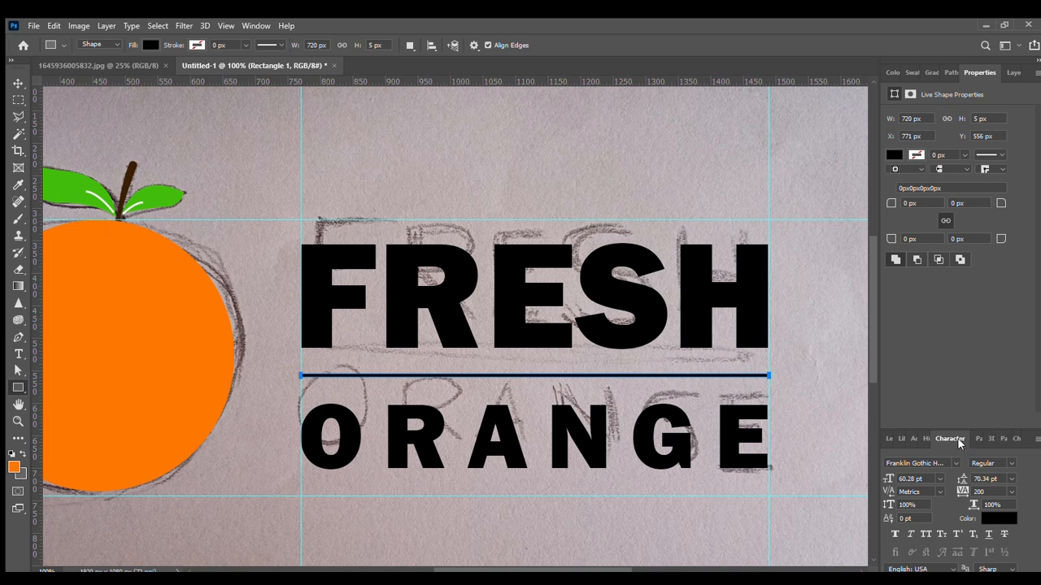
click(1012, 72)
- Hide the sketch layer (Layer 1) and the guides so only the finished logo shows on the white background
drag(456, 344, 539, 336)
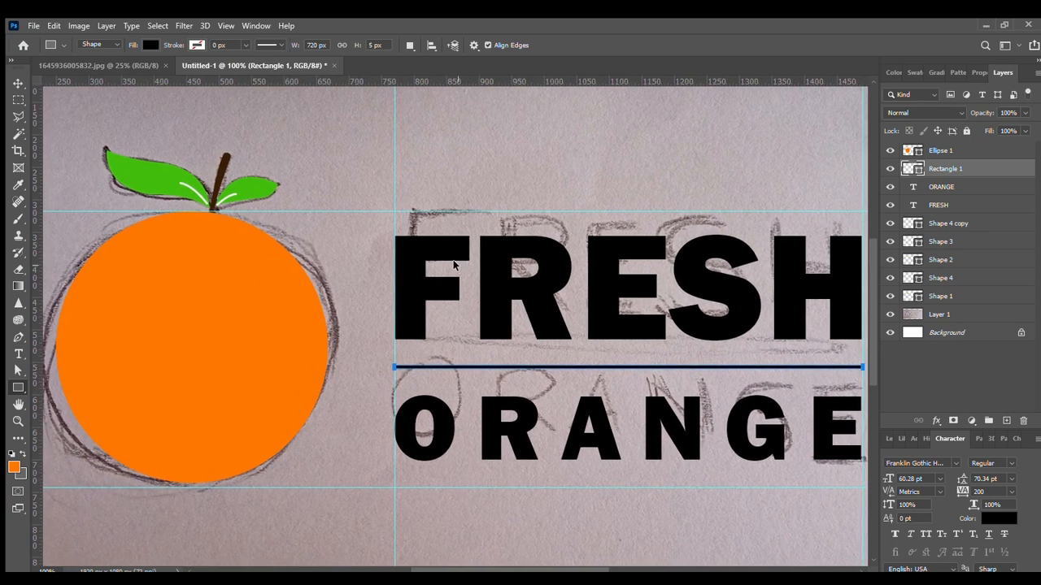
key(ctrl+minus)
drag(302, 270, 486, 345)
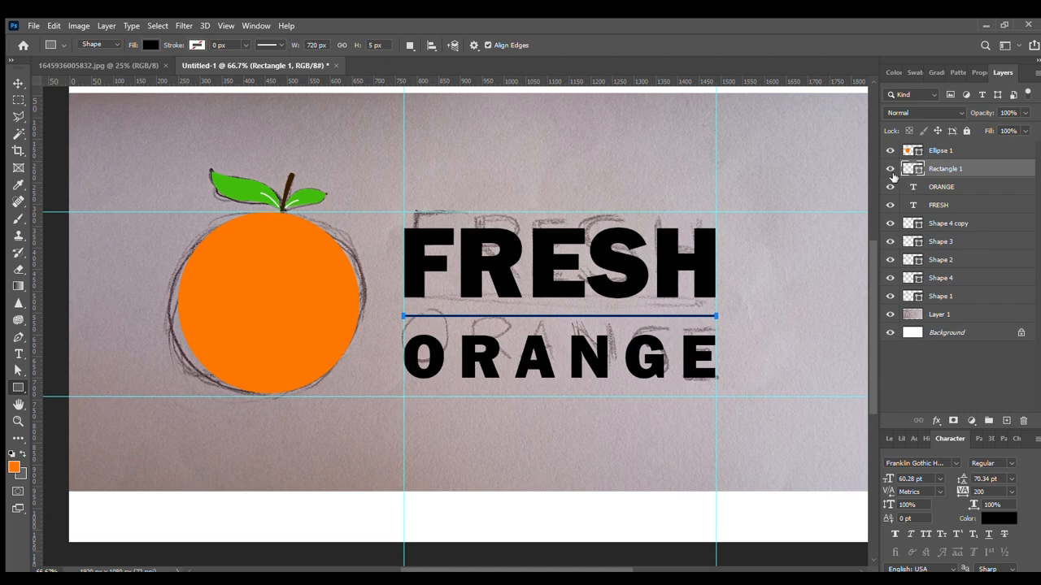
click(890, 315)
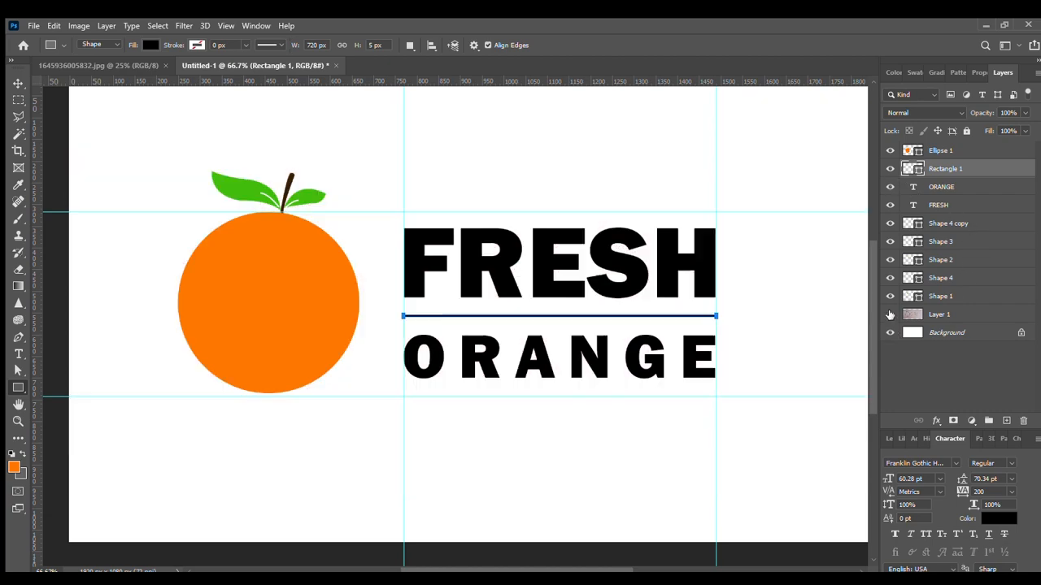
key(ctrl+h)
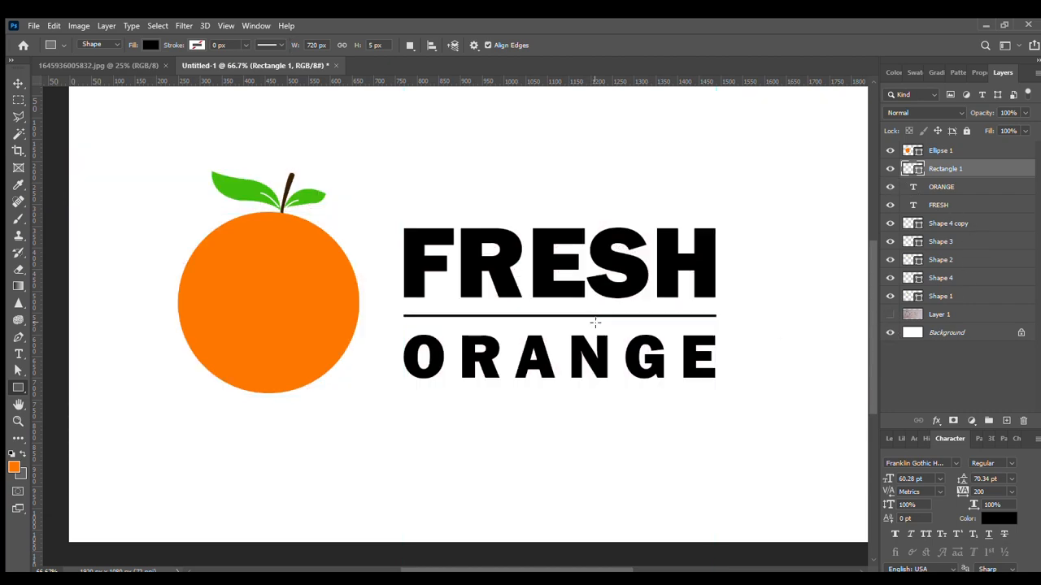
drag(676, 344, 677, 355)
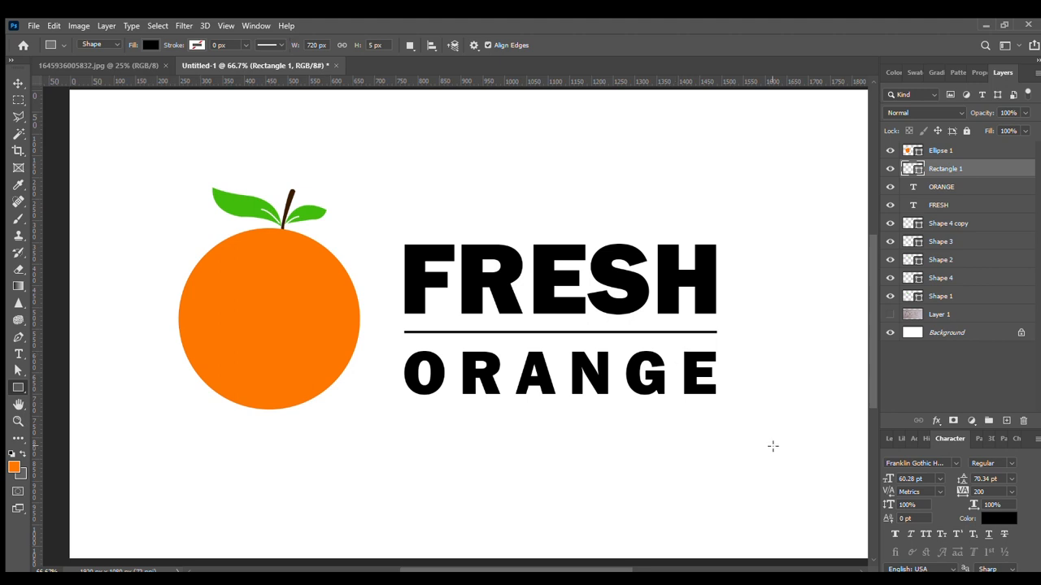